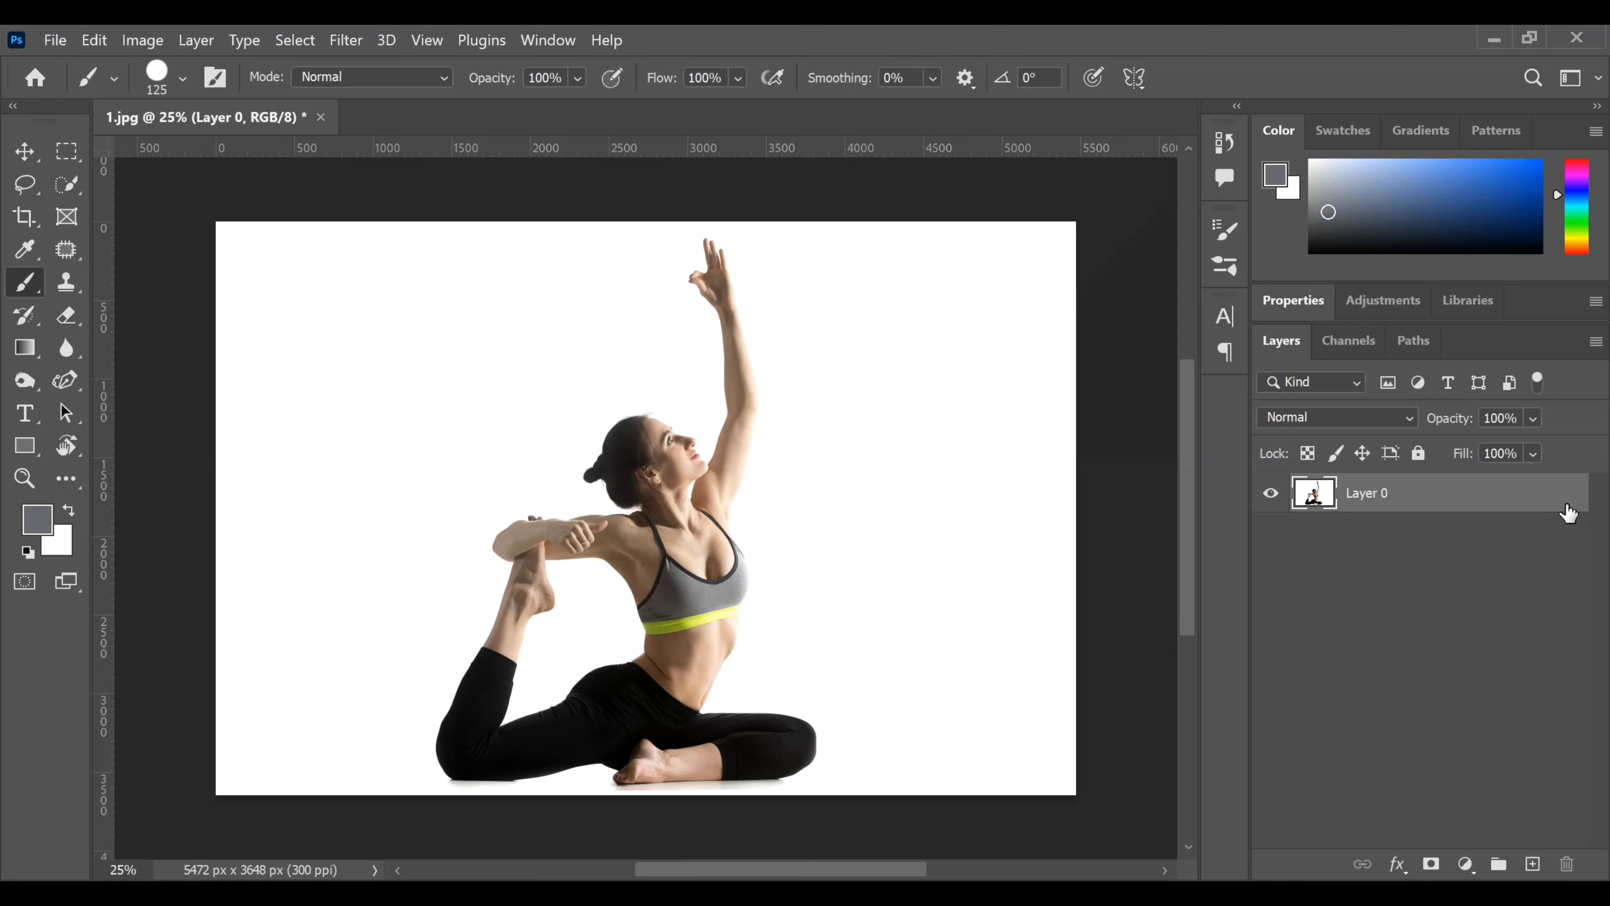
Select the woman as the subject and mask out the white background on Layer 0
left_click(295, 42)
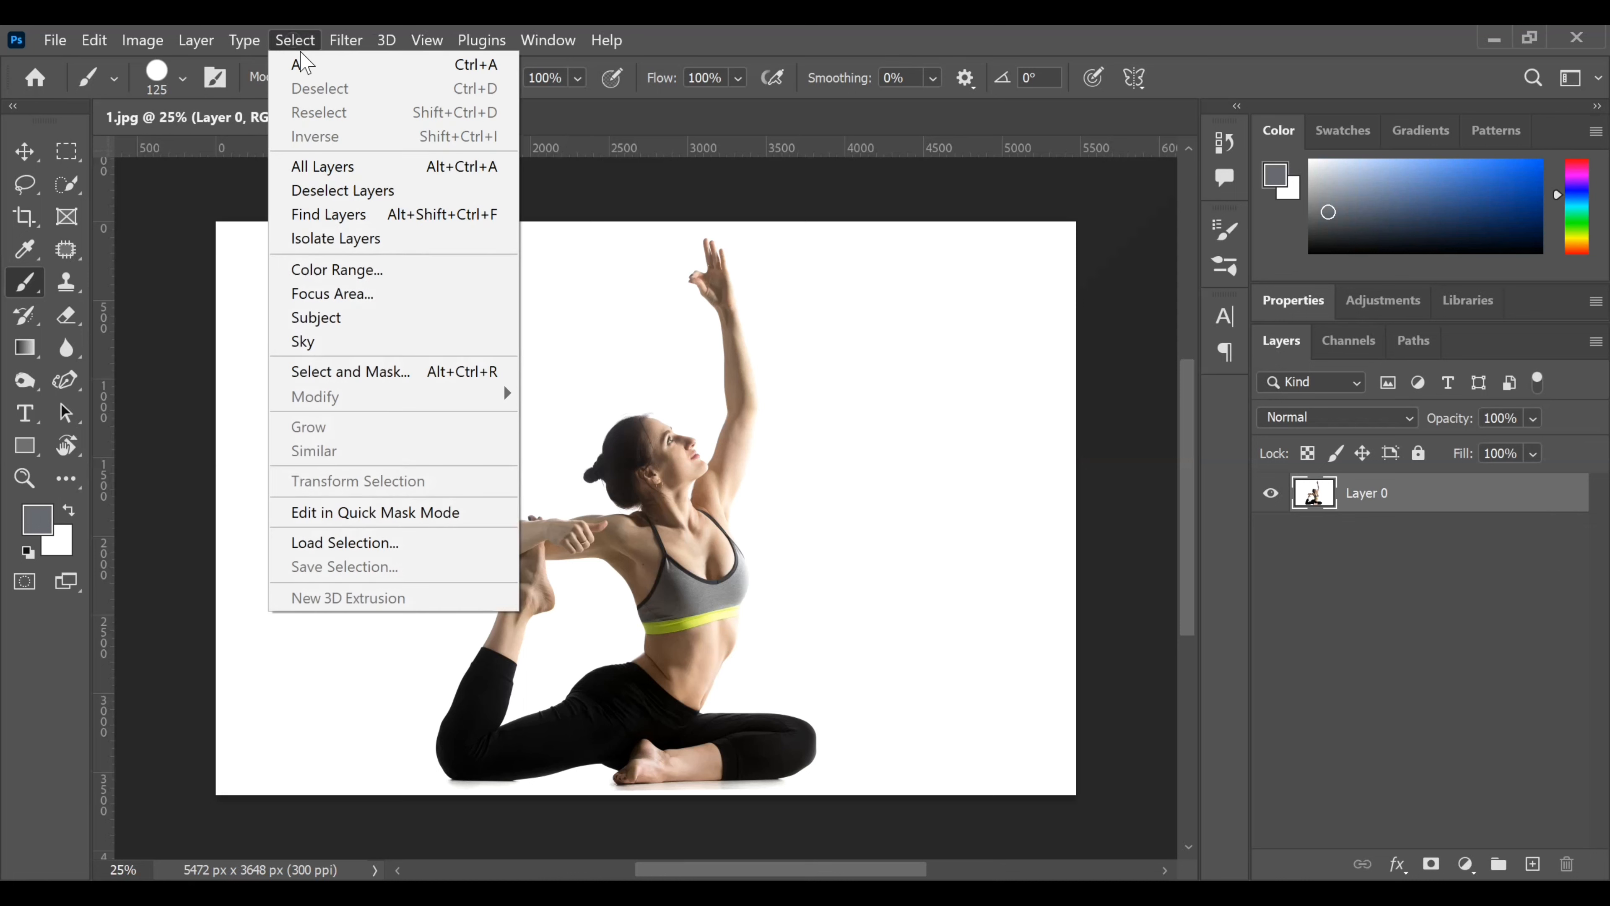
left_click(374, 330)
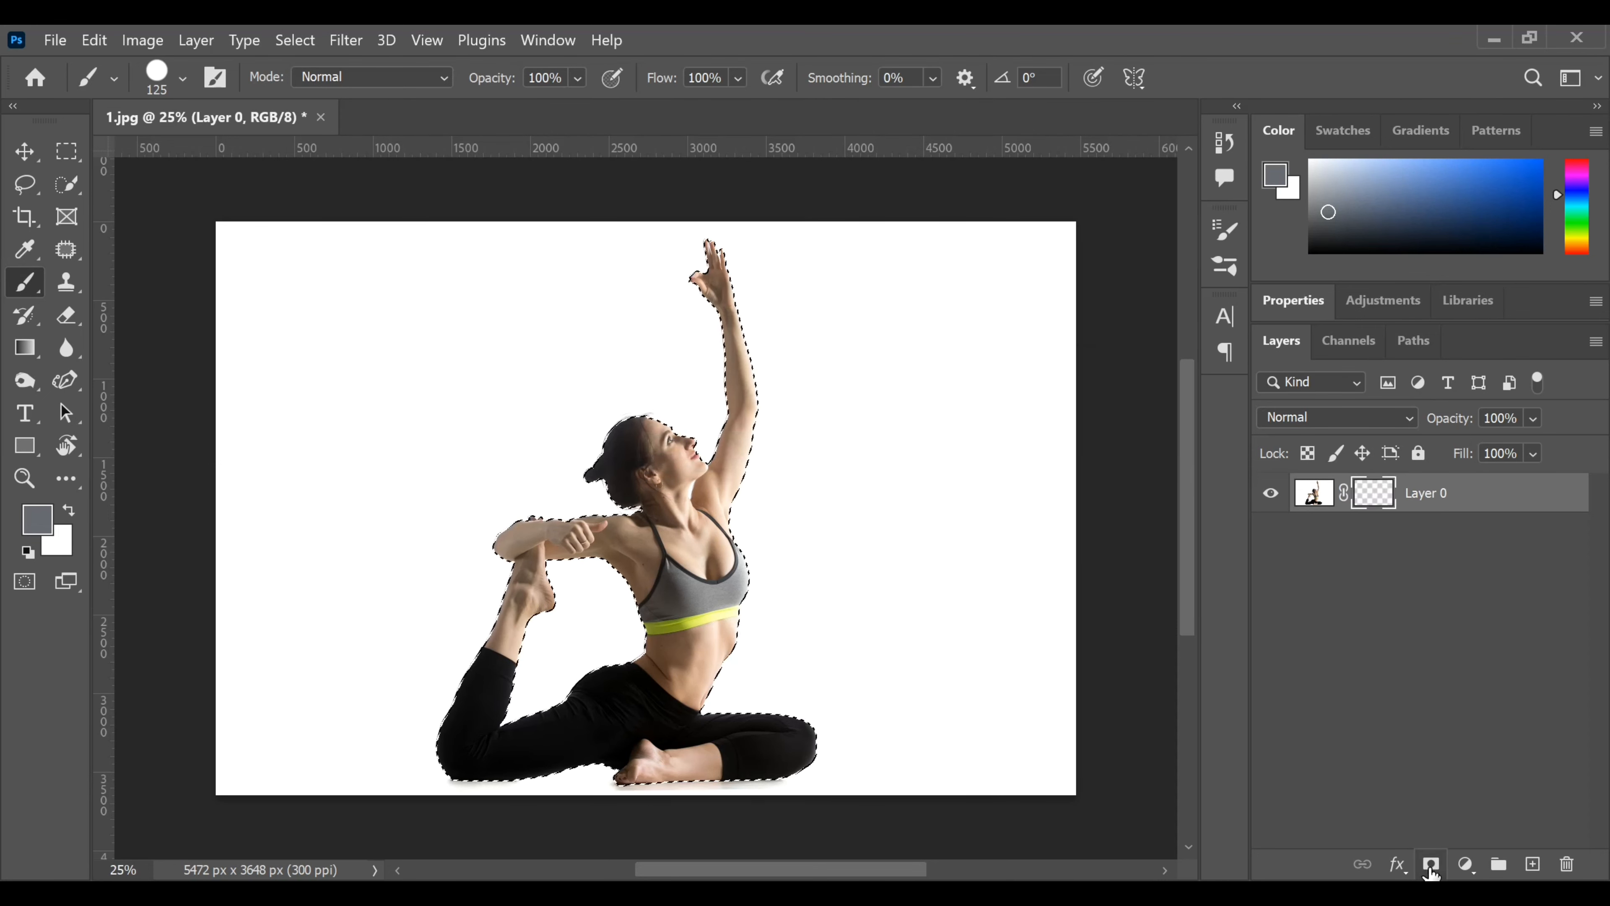
left_click(1432, 865)
Add a new empty layer and place it beneath the masked woman's layer
key("c")
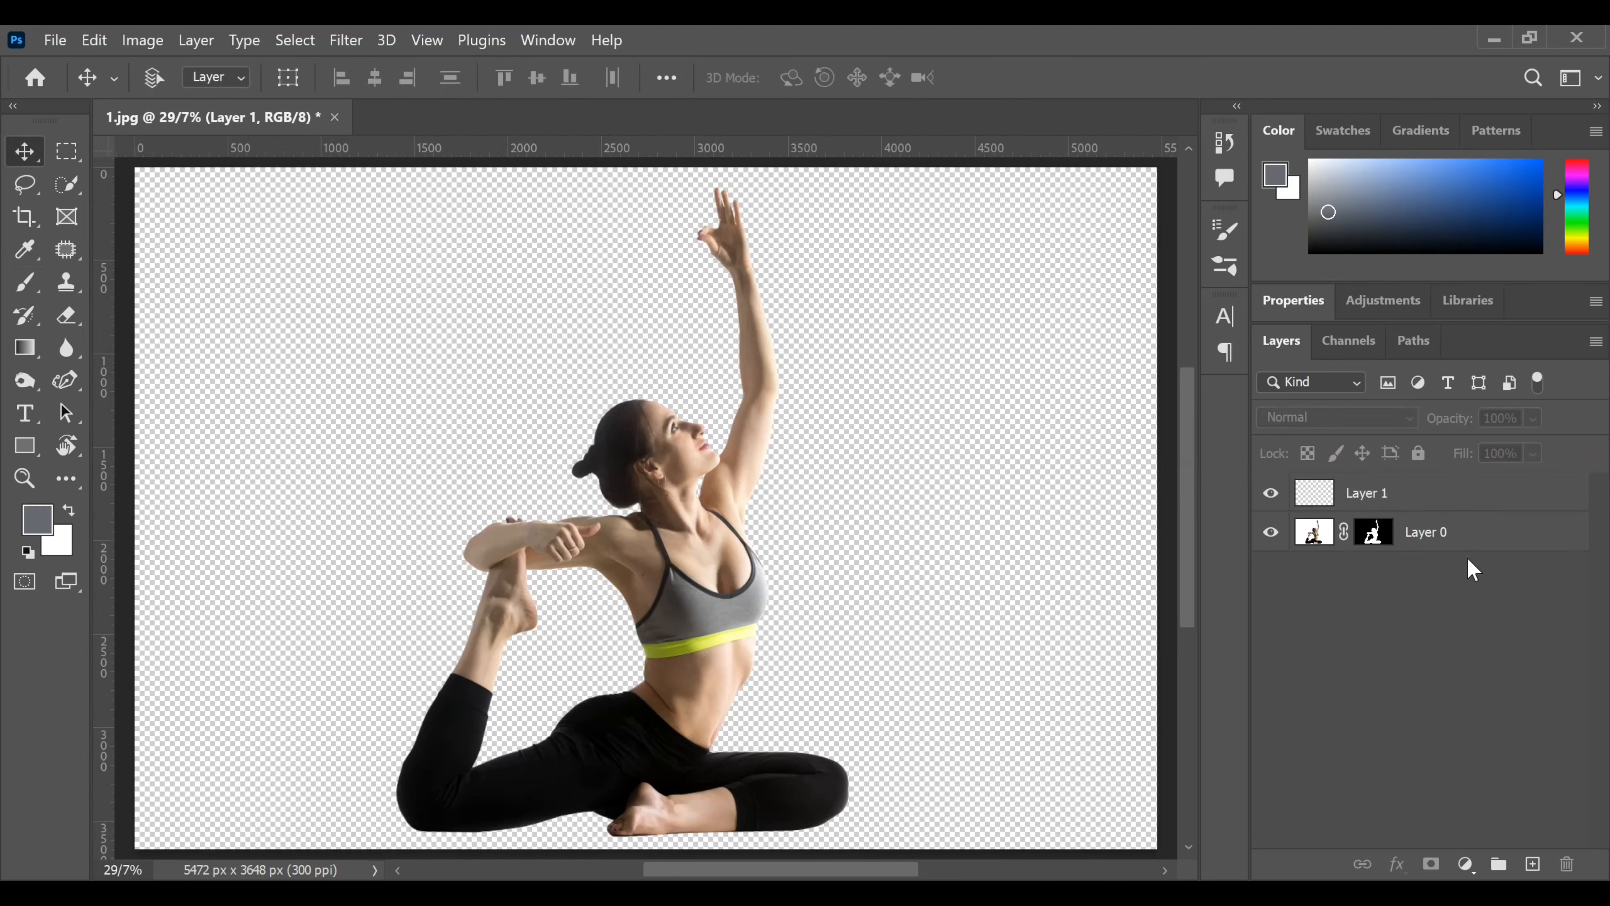
left_click(1467, 564)
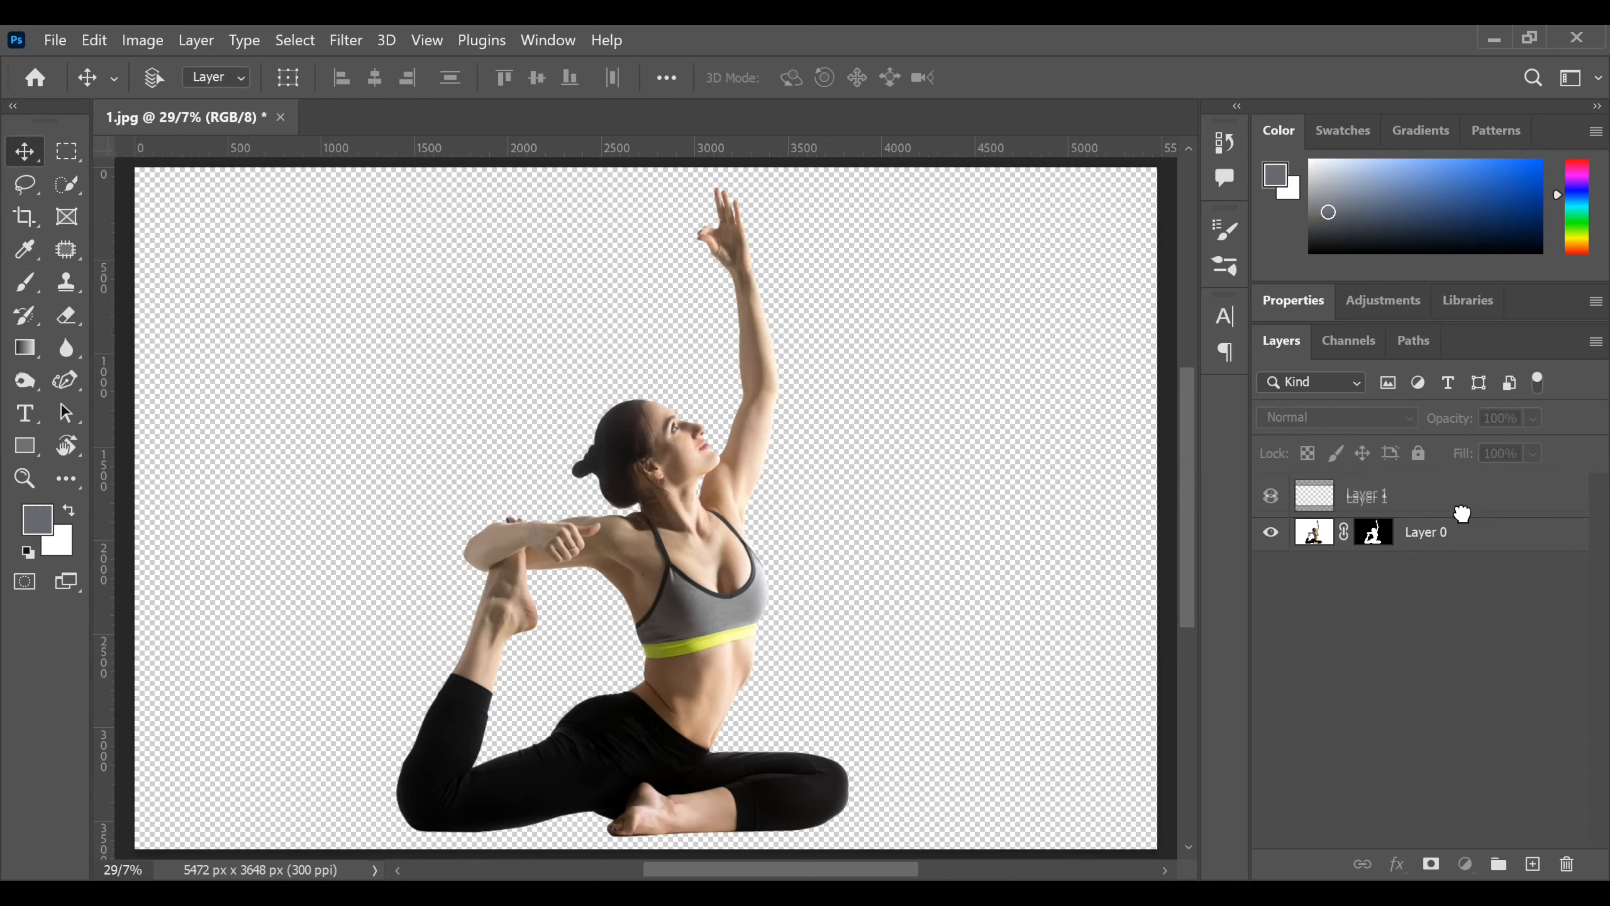
left_click_drag(1461, 513, 1458, 550)
Fill the empty bottom layer with a light linear gradient from the Grays presets, running vertically from the woman's chest to her hips
key("g")
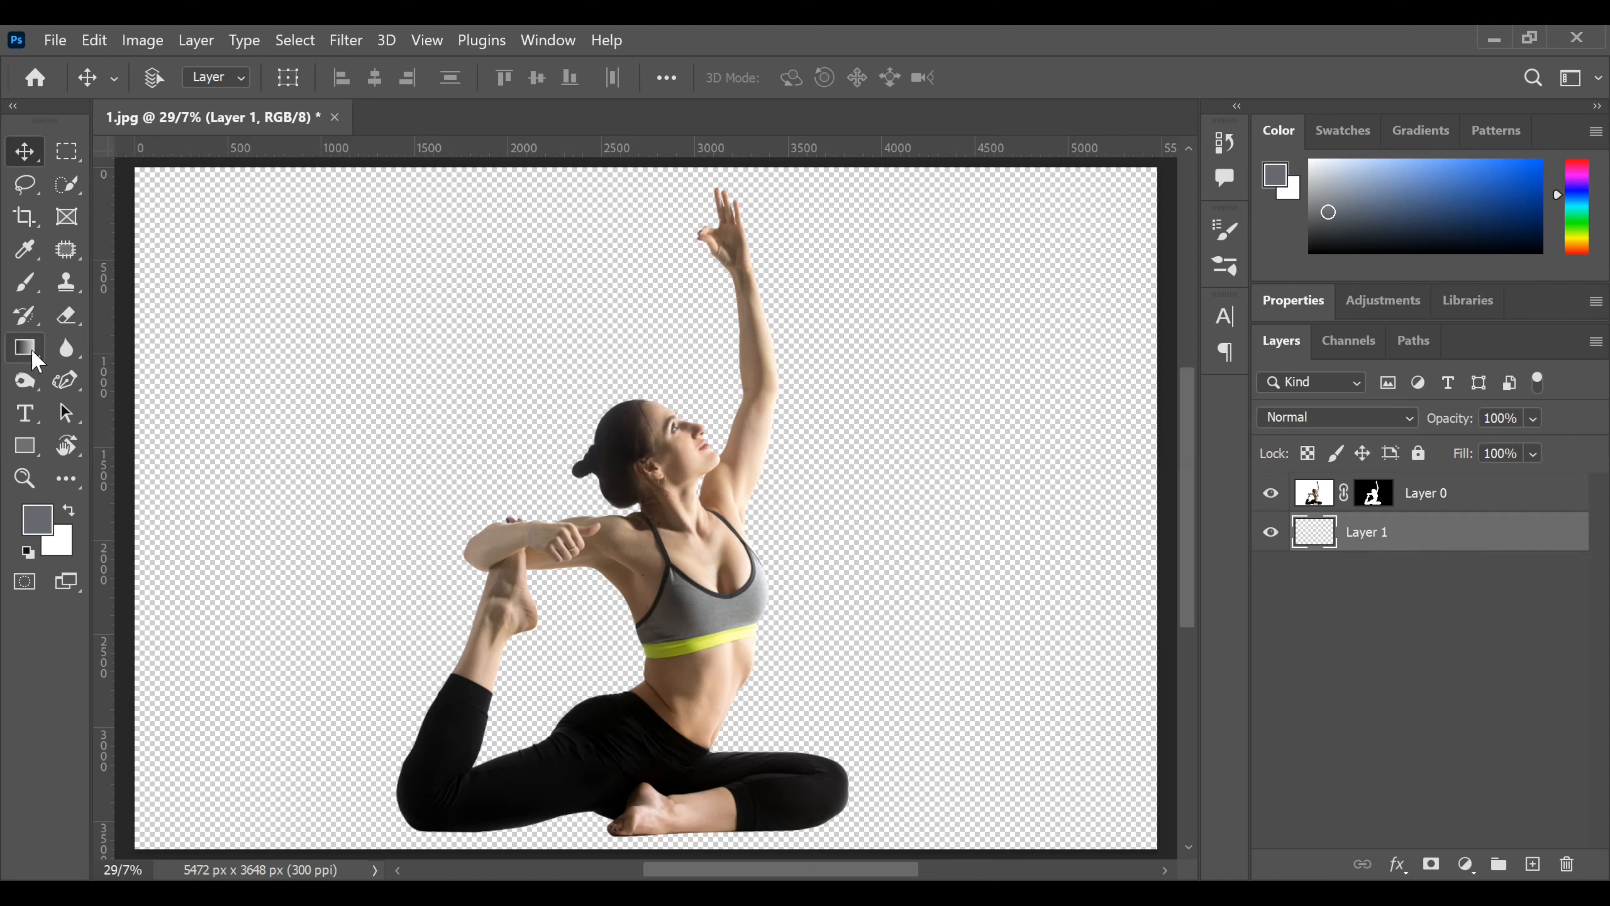
left_click(238, 77)
left_click_drag(301, 174, 294, 210)
left_click(74, 207)
left_click(56, 176)
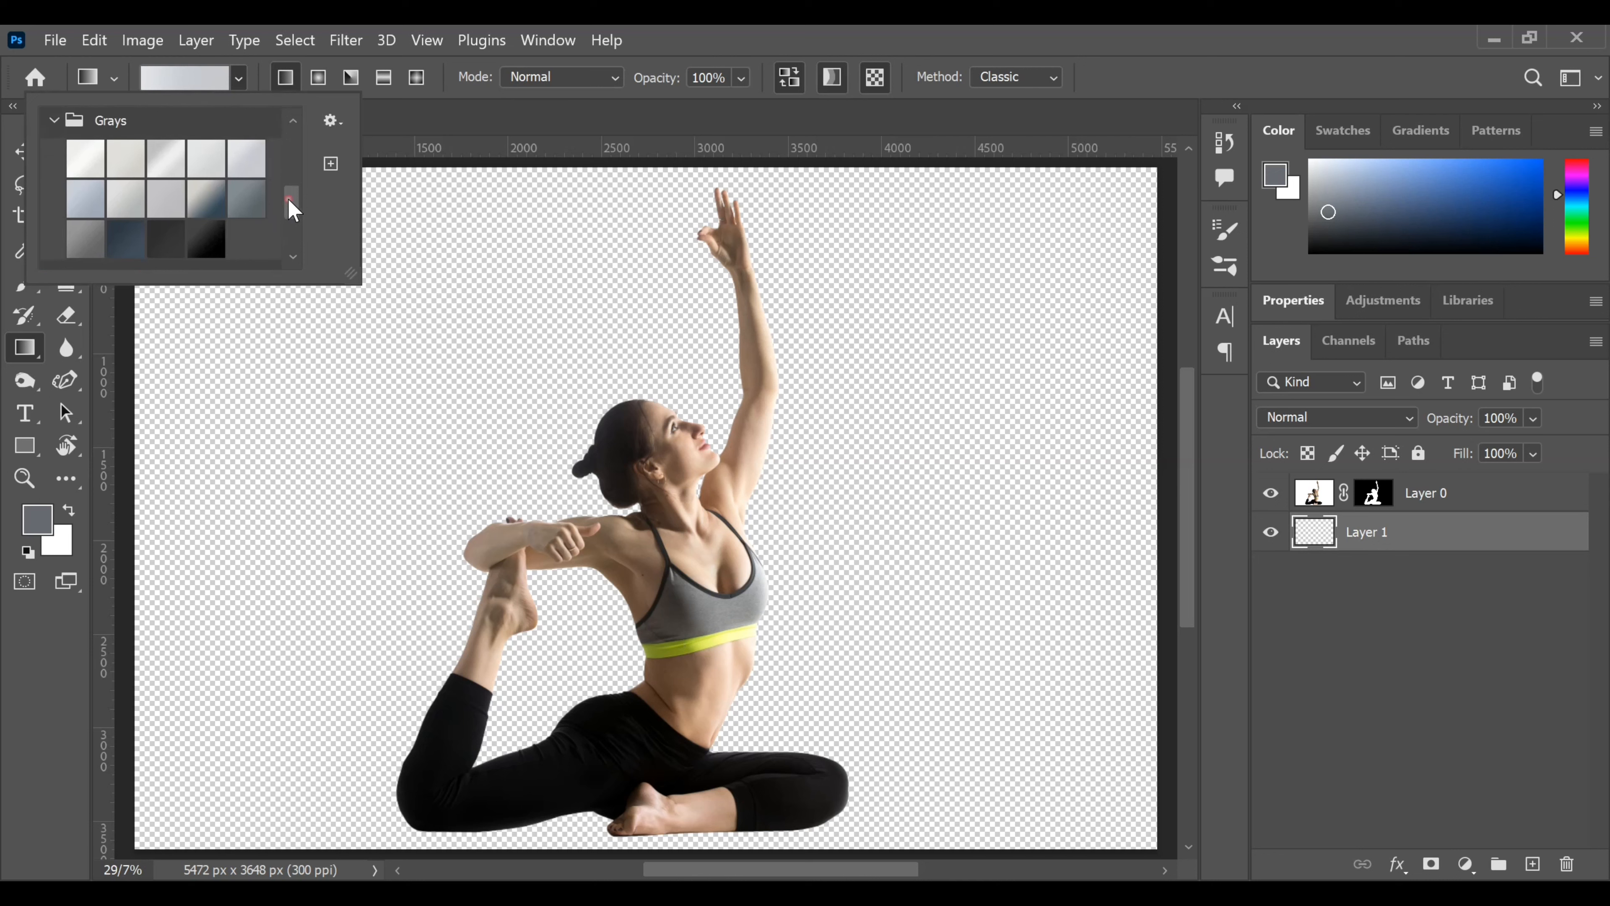
left_click(205, 176)
left_click(748, 48)
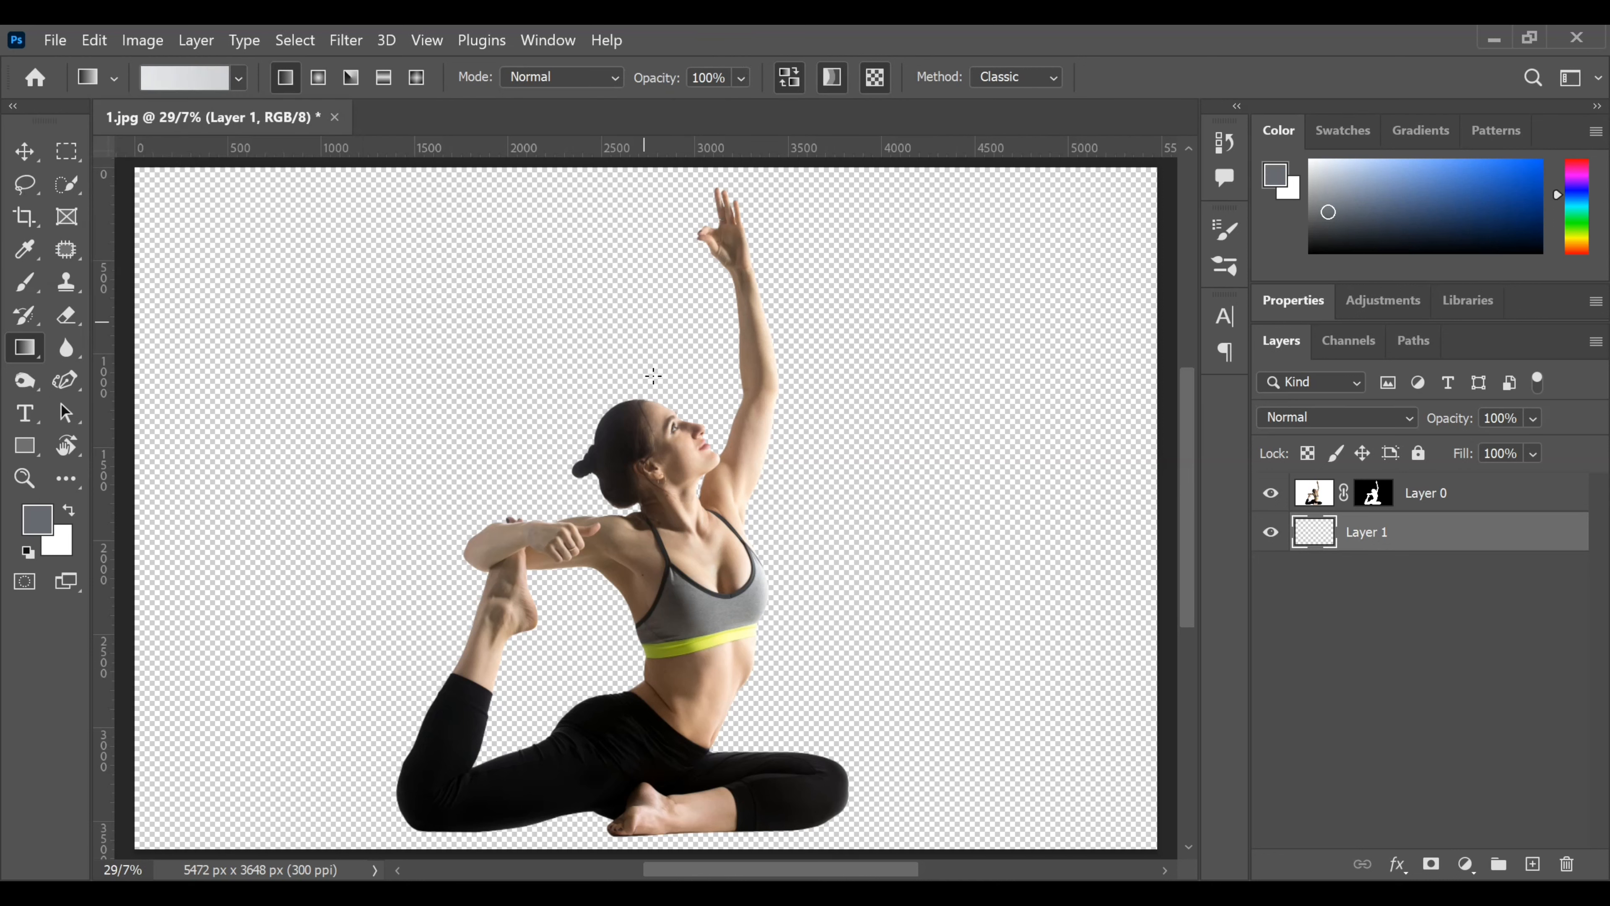
left_click_drag(688, 524, 689, 726)
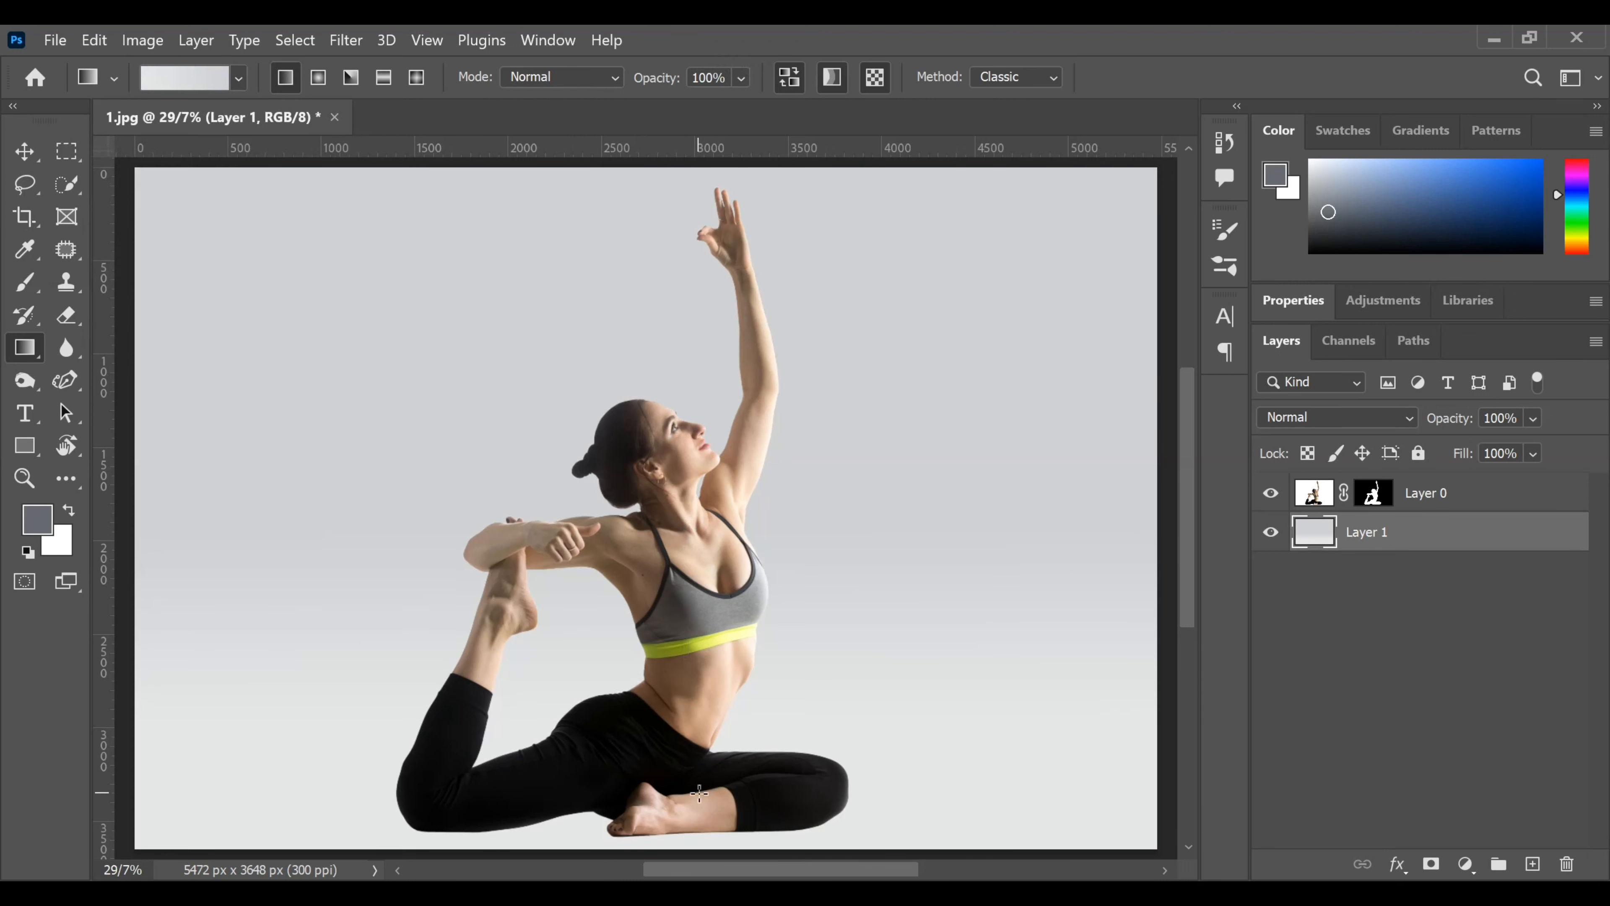
Scale the woman's layer down to about 75% and position her near the centre of the canvas
left_click(1422, 504)
key("ctrl+t")
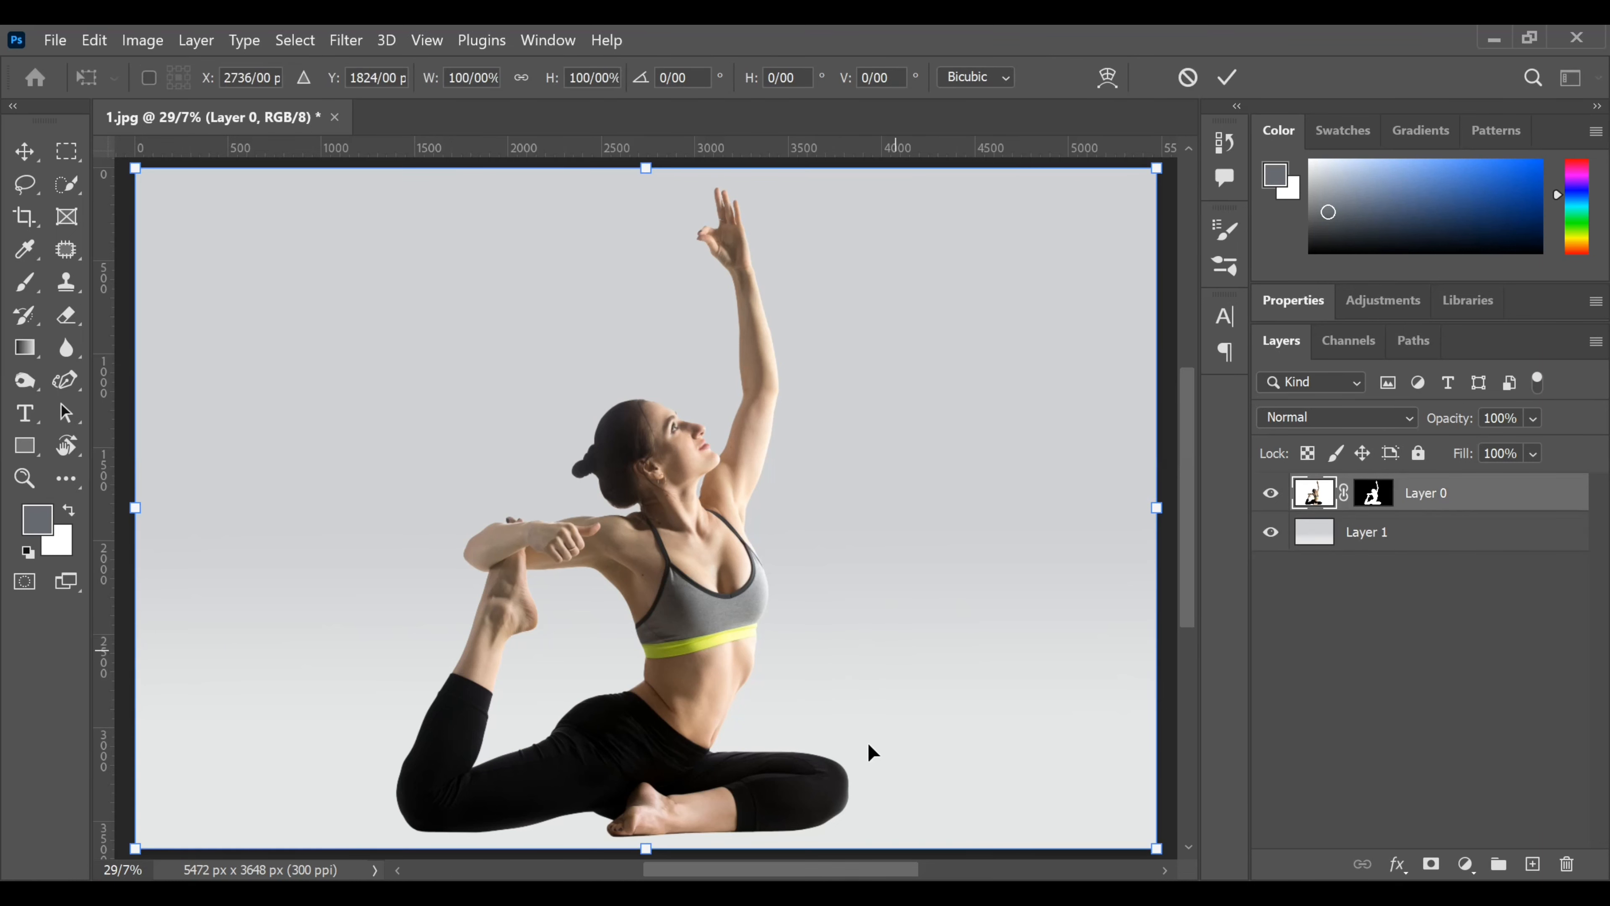
left_click_drag(1155, 849, 917, 641)
left_click_drag(558, 562, 669, 660)
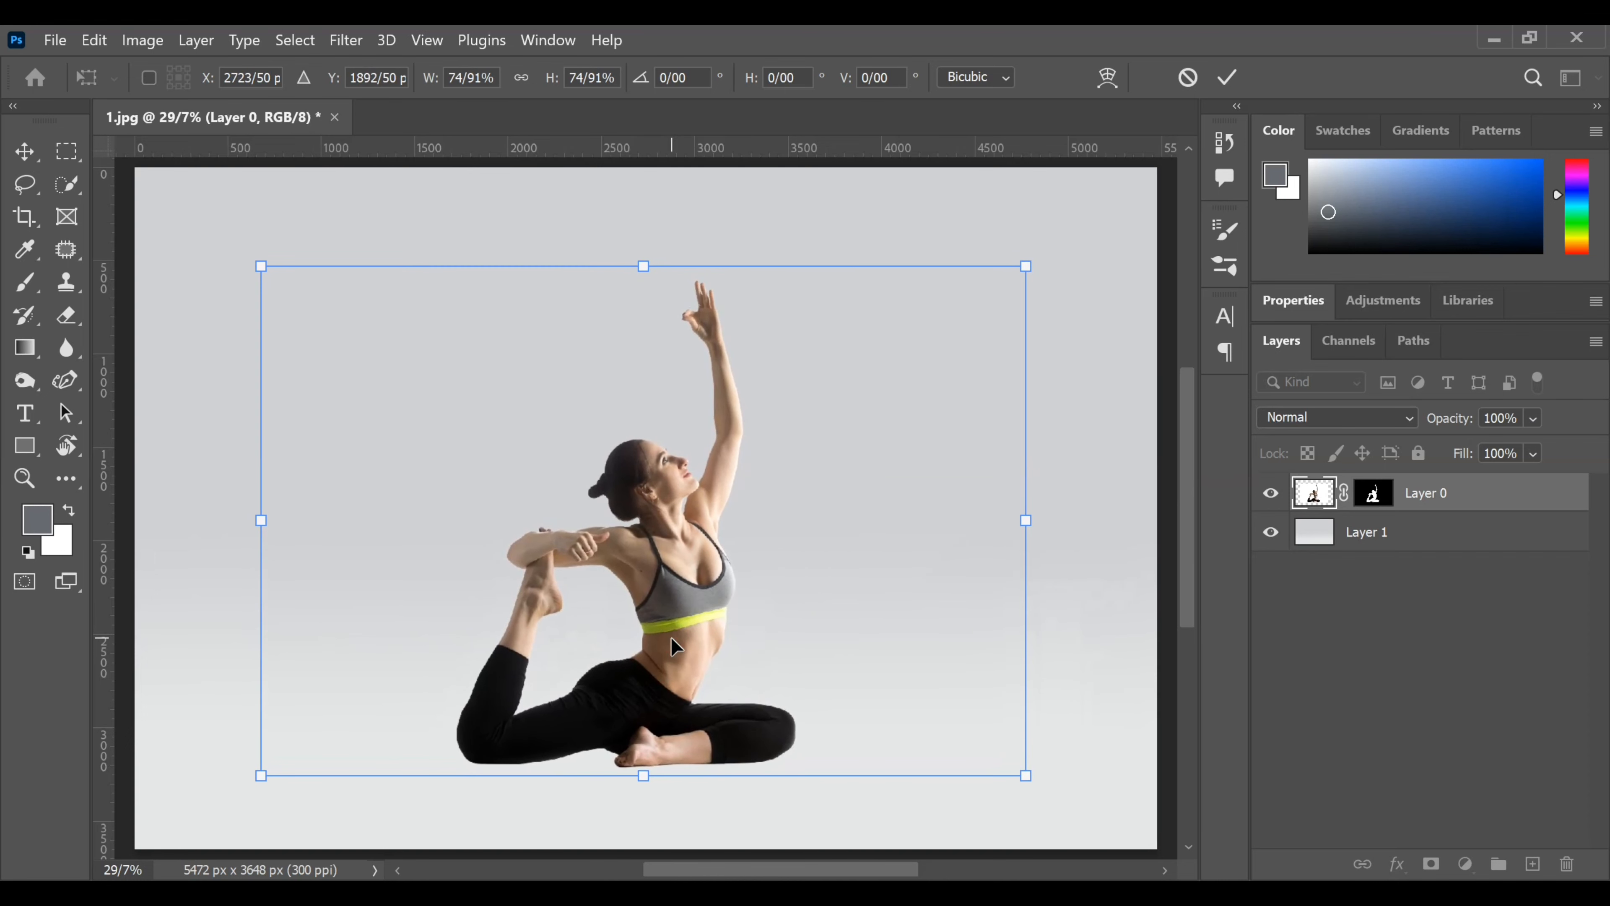
left_click(1228, 79)
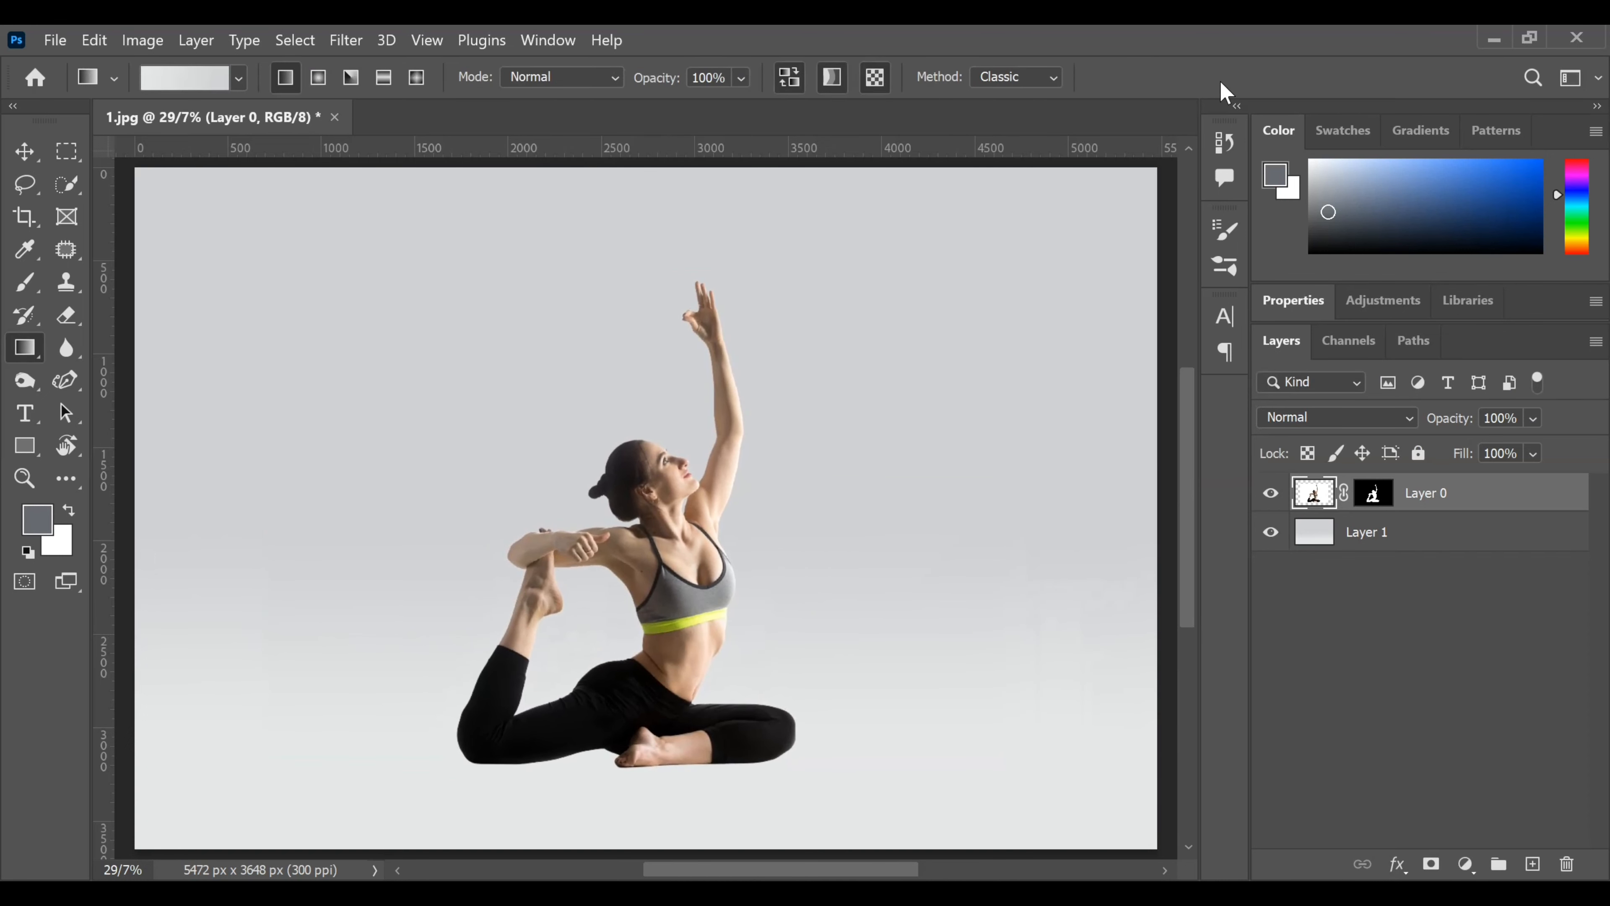
Add a white letter "D" in NPINasim Regular at 350 pt over the woman's raised arm
left_click(25, 416)
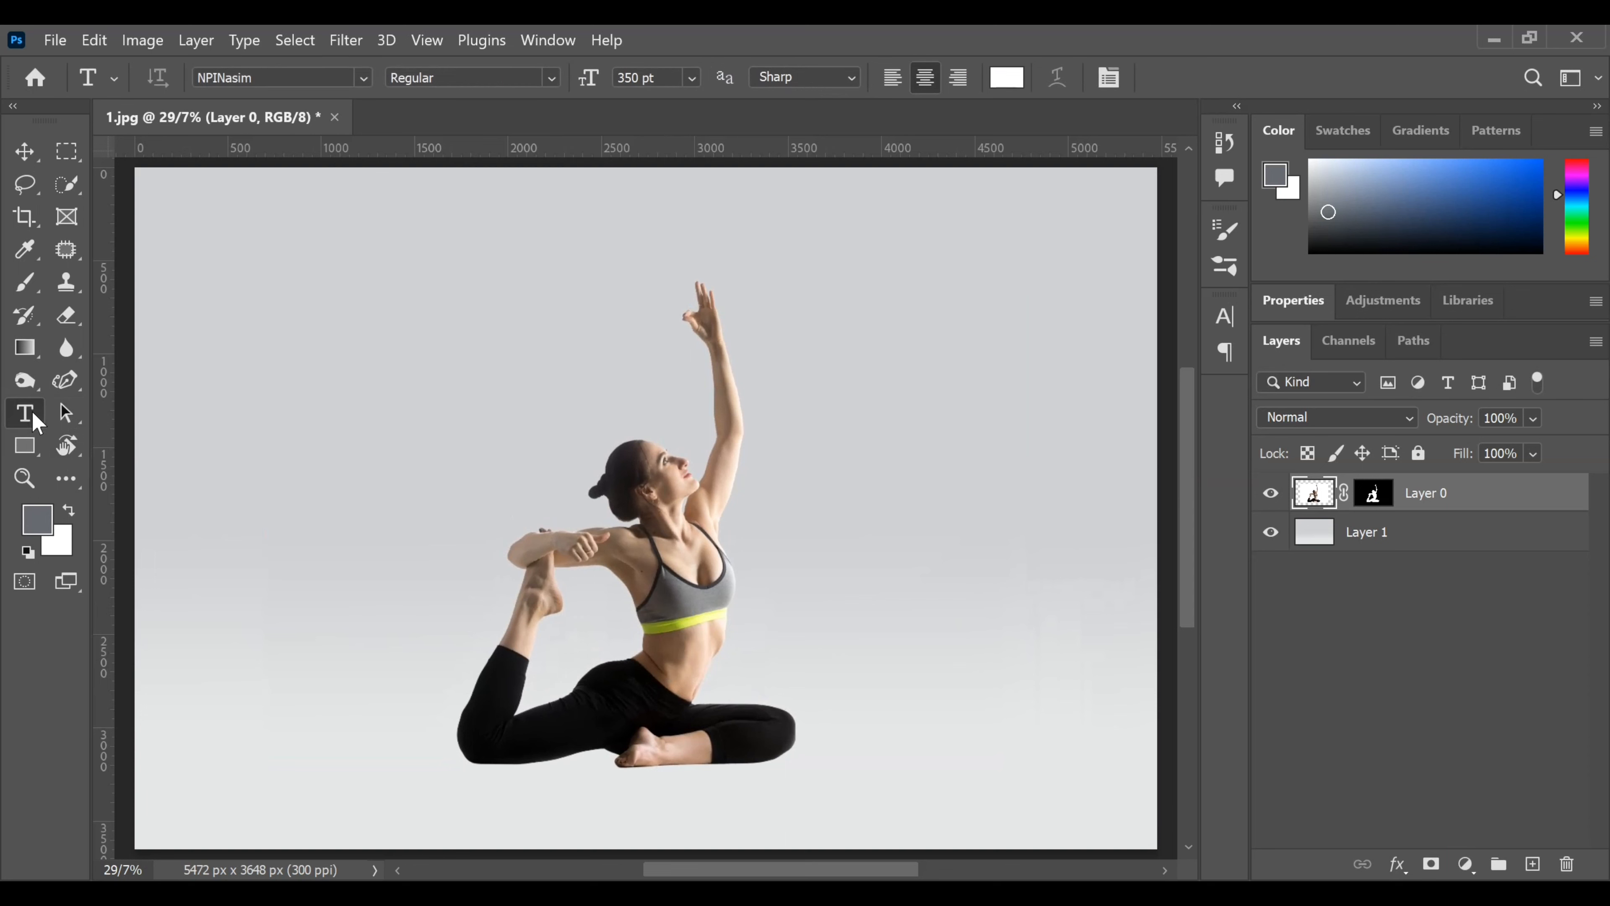
left_click(773, 451)
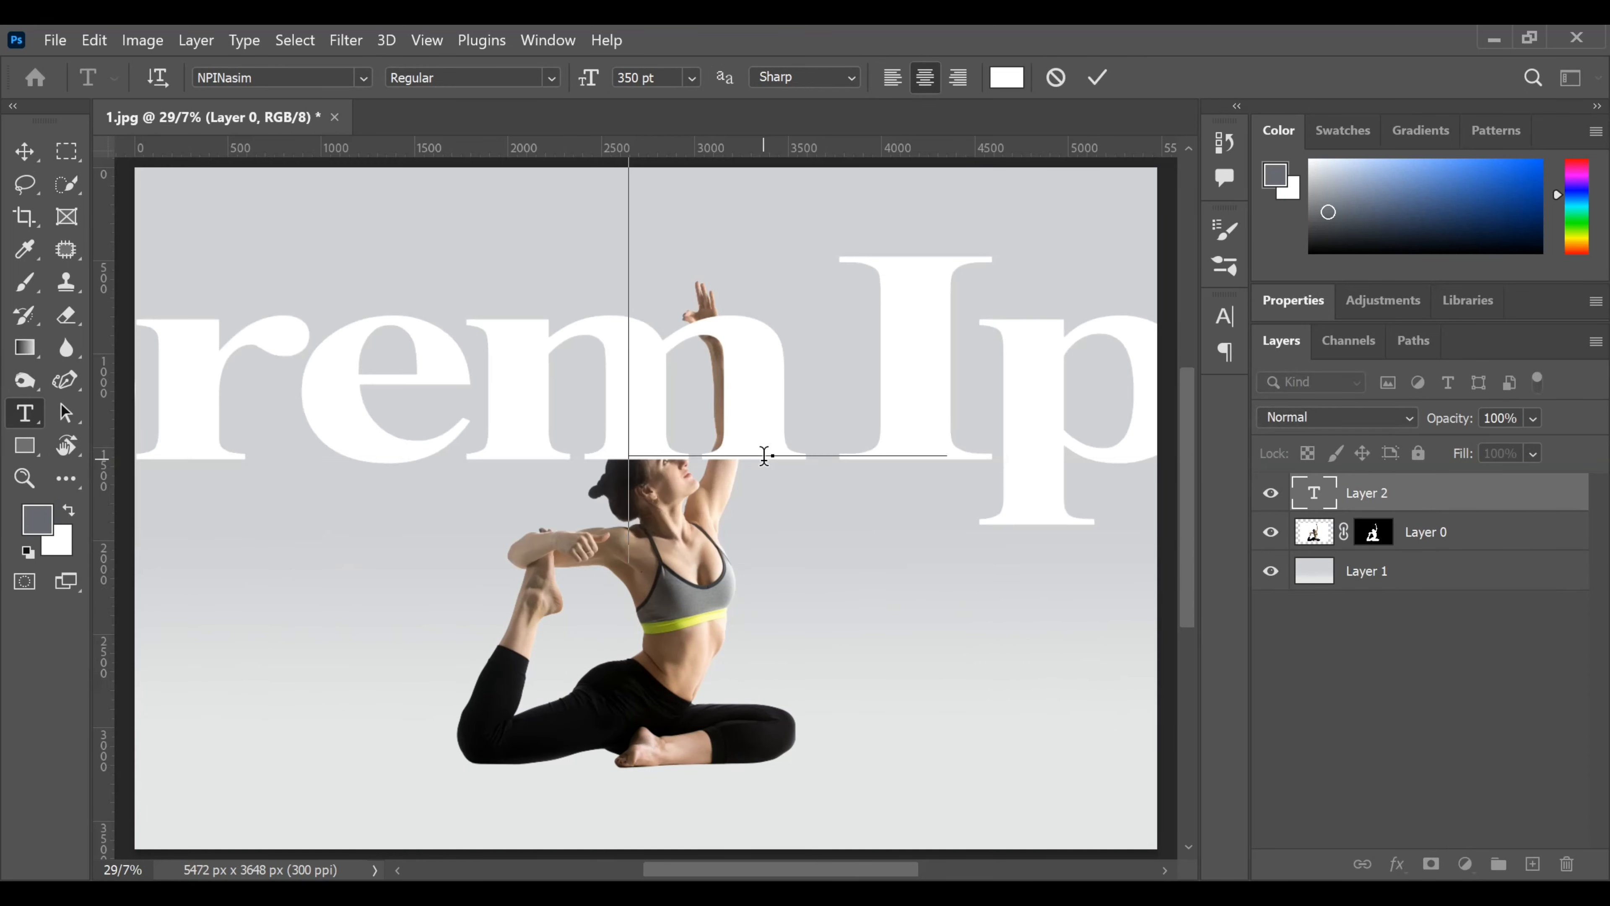
type("D")
left_click(1097, 77)
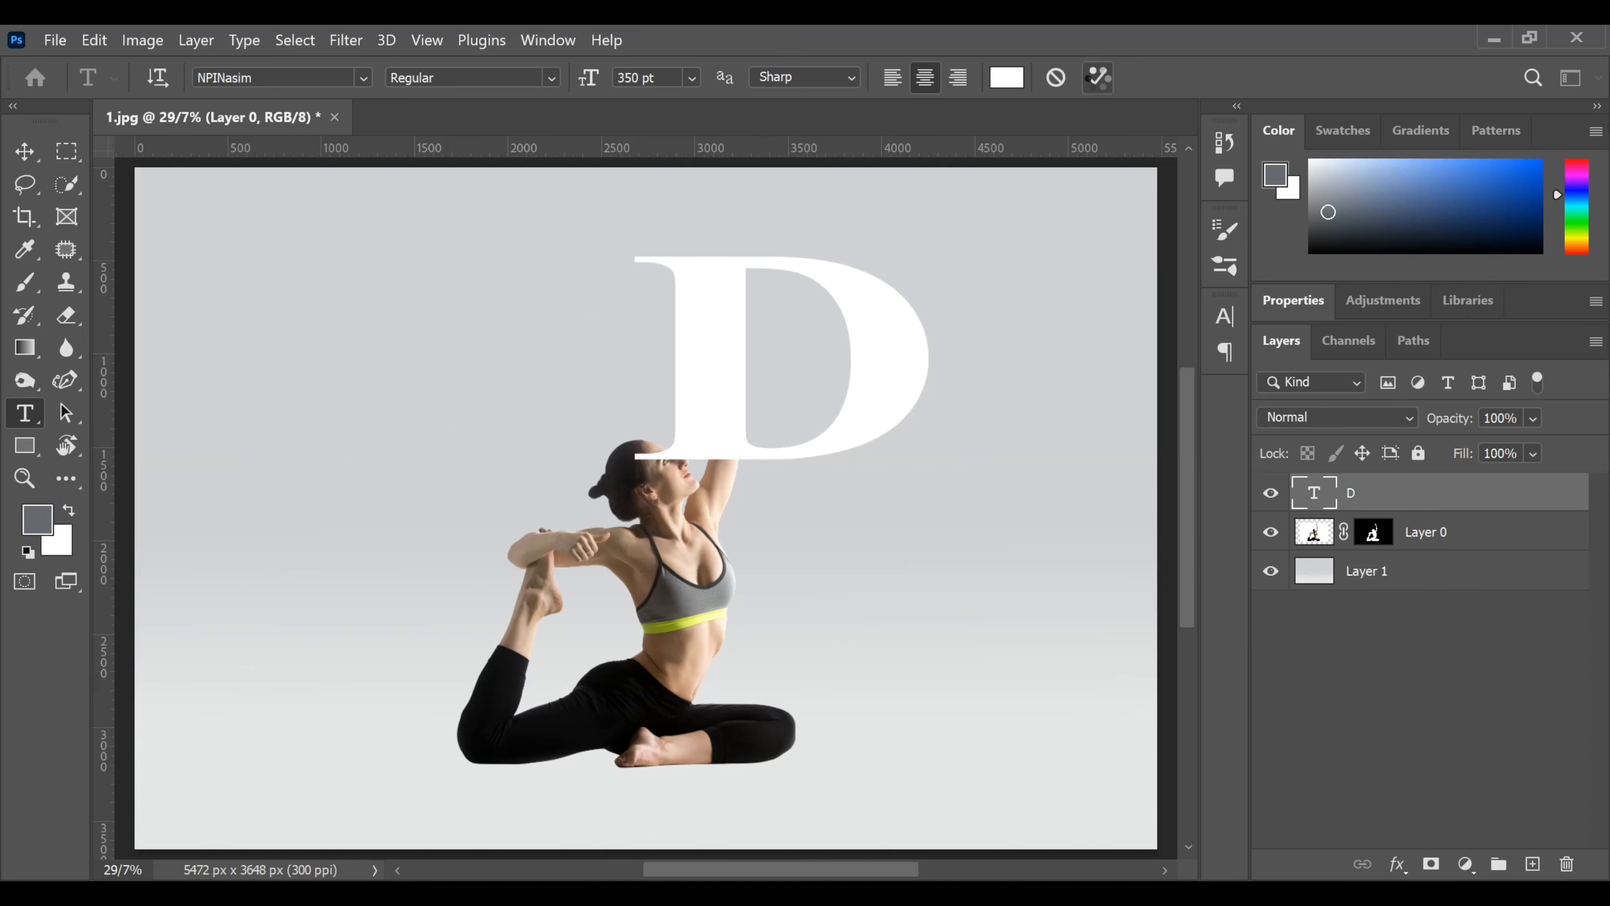
Add a separate white letter "O" in the same font and place it diagonally below the D, to its right
left_click(946, 596)
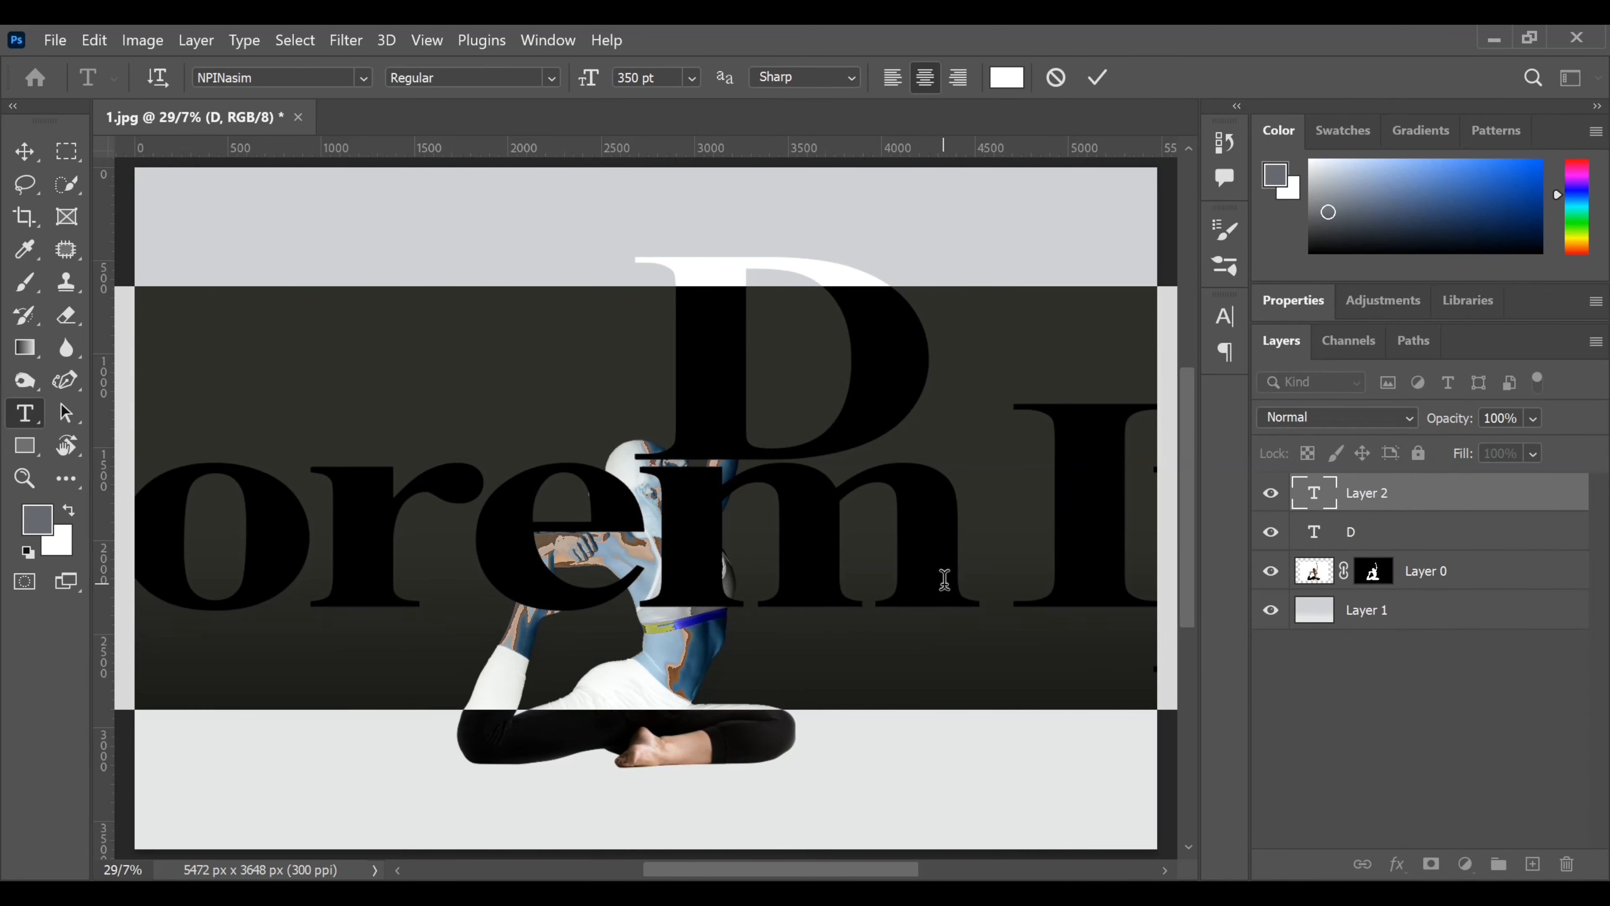
type("O")
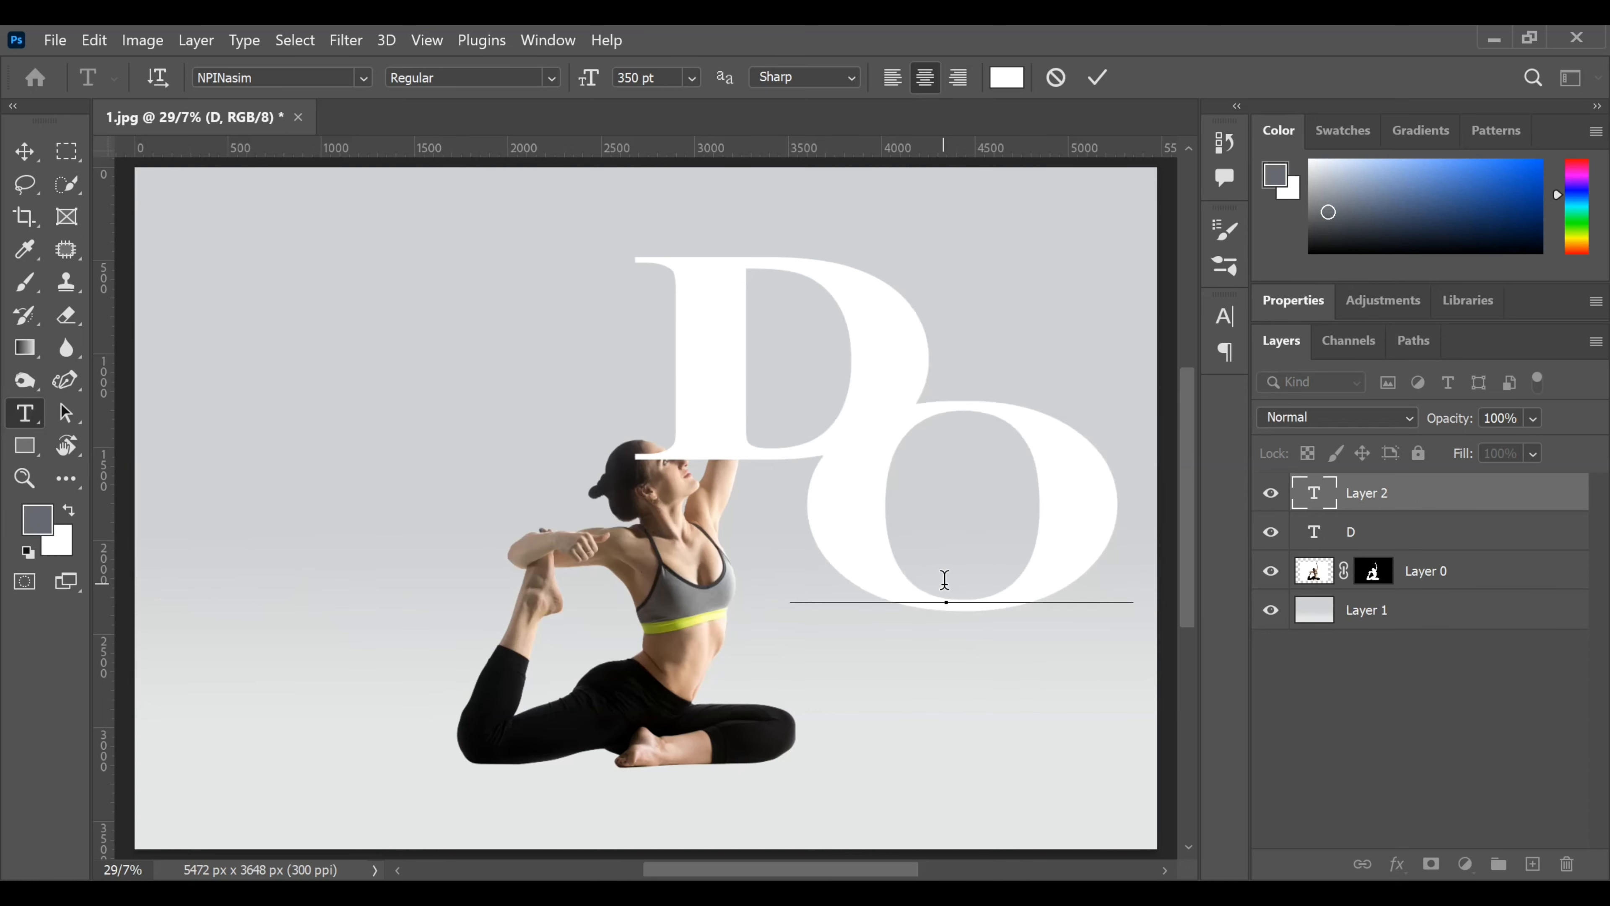
left_click(1098, 77)
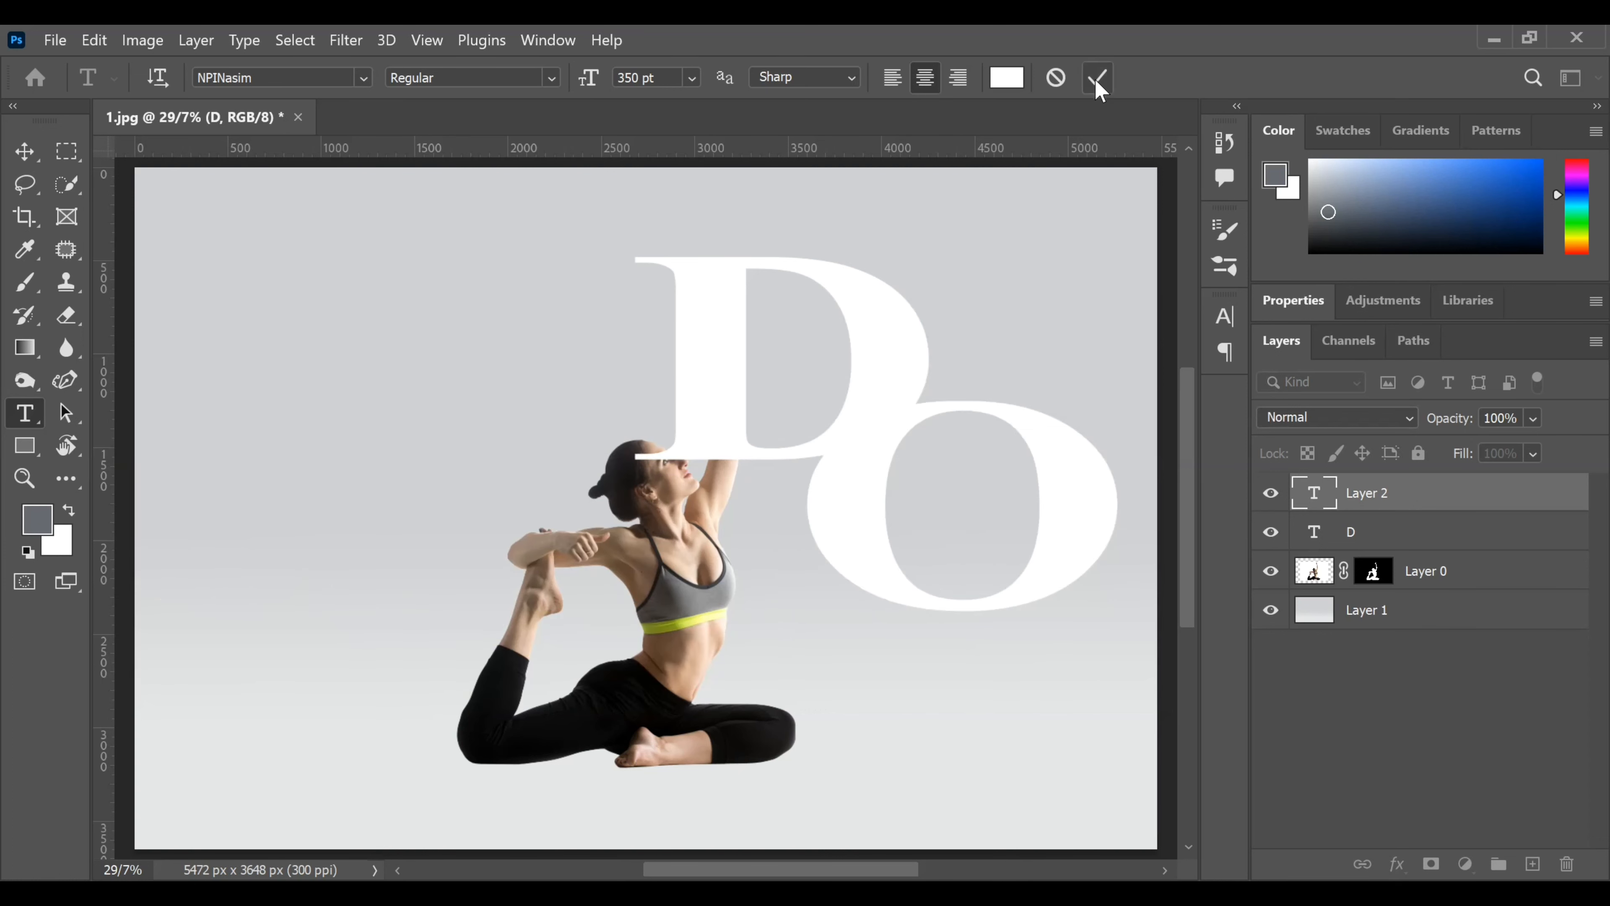
key("v")
left_click_drag(1058, 517, 1076, 538)
Move both letter layers beneath the woman's layer and reposition the D and O so they overlap behind her raised arm
left_click(1411, 540, "shift")
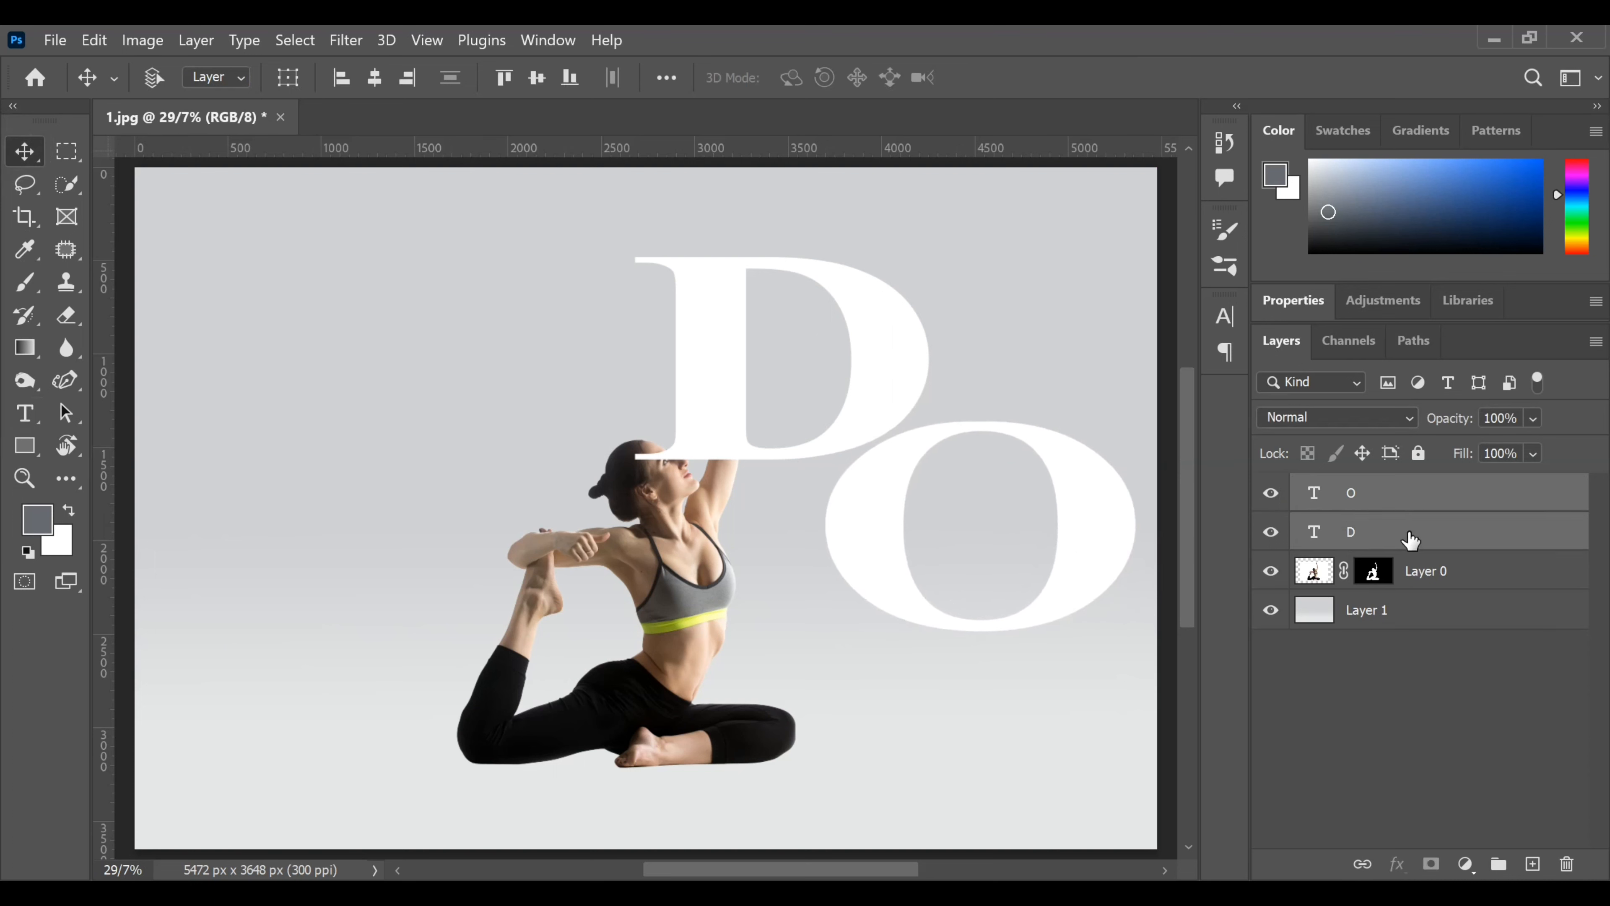
left_click_drag(1413, 538, 1411, 582)
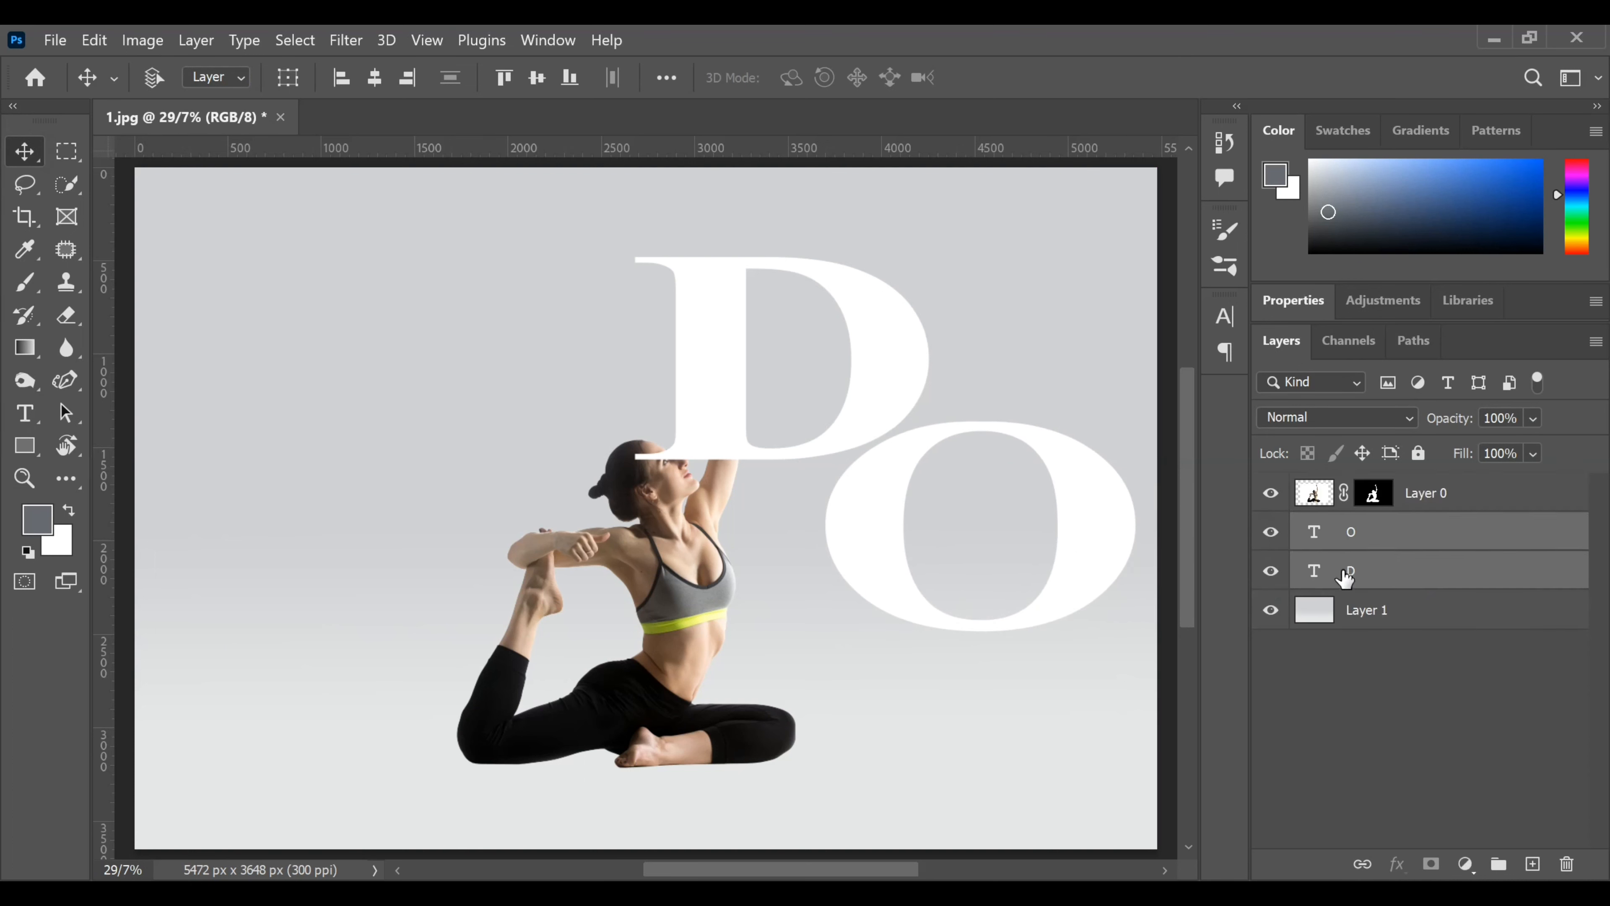
left_click(1287, 581)
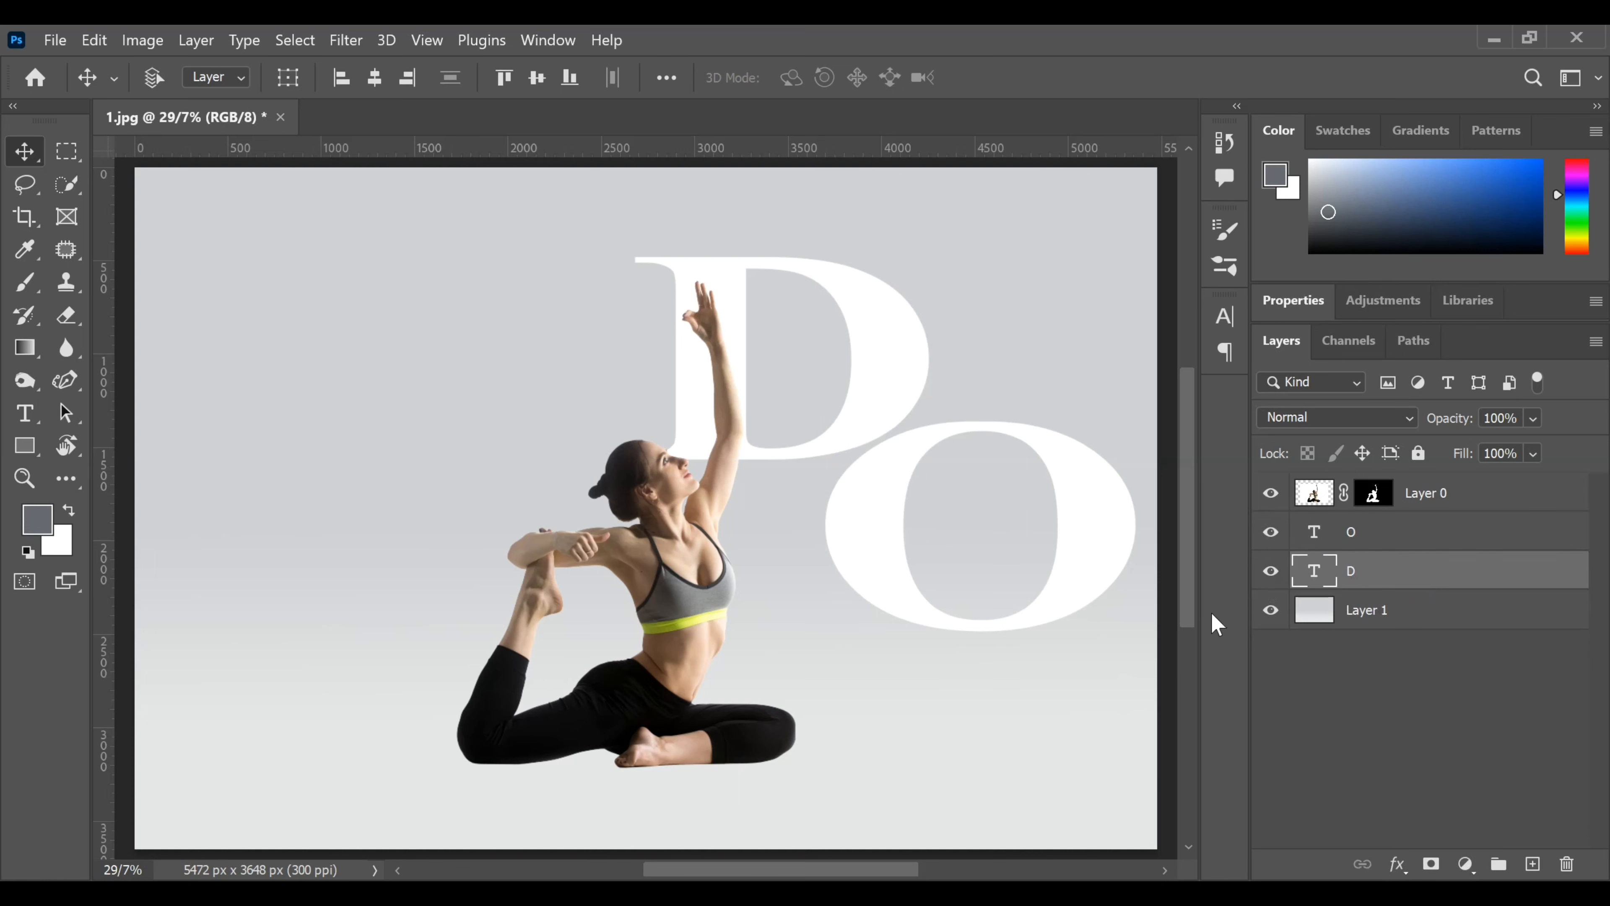
left_click_drag(883, 410, 792, 371)
left_click_drag(1050, 566, 868, 473)
Fine-tune the letters' placement behind the woman, shifting the O slightly further into the D and nudging both letters together
left_click(1389, 574, "shift")
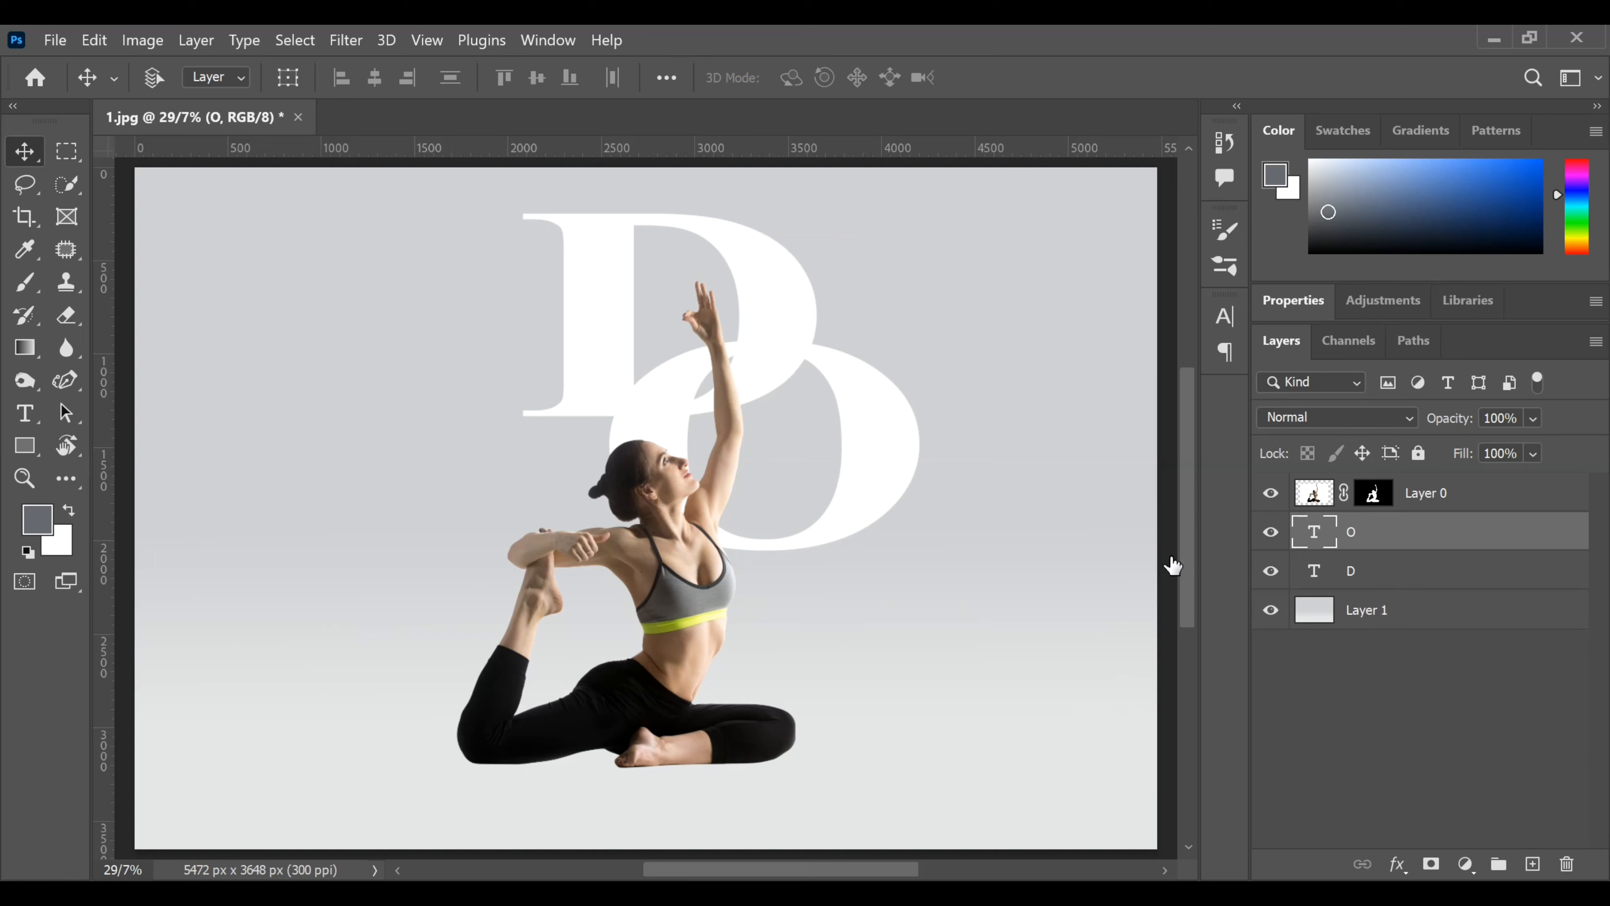
left_click_drag(768, 371, 783, 383)
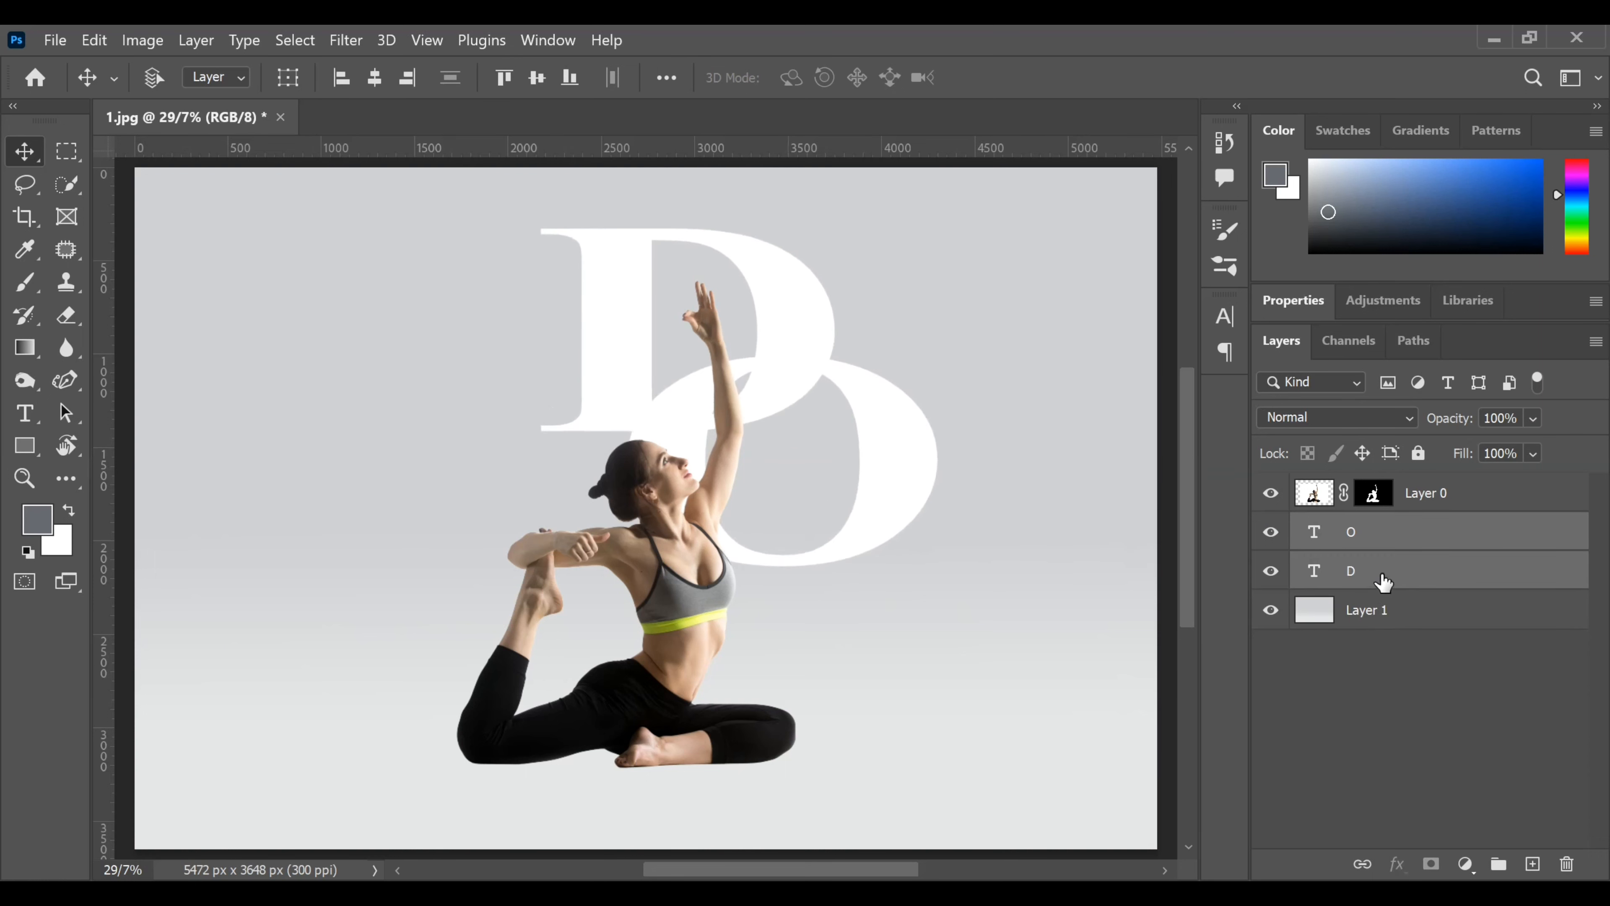
left_click(1381, 543, "ctrl")
key("alt+bracketright")
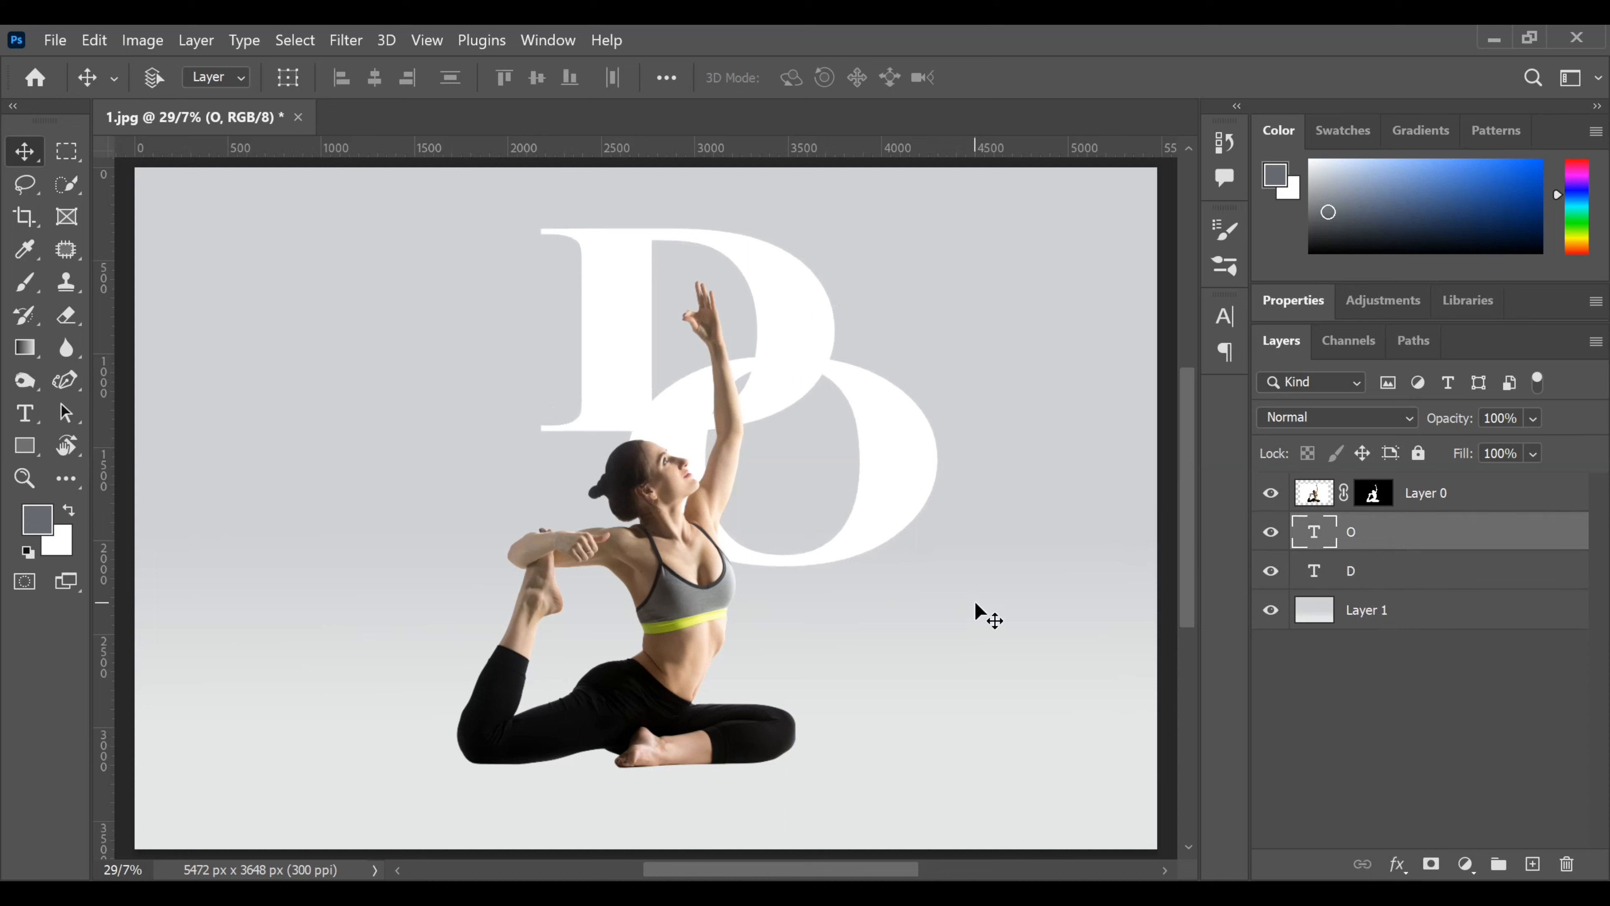
left_click_drag(908, 501, 893, 490)
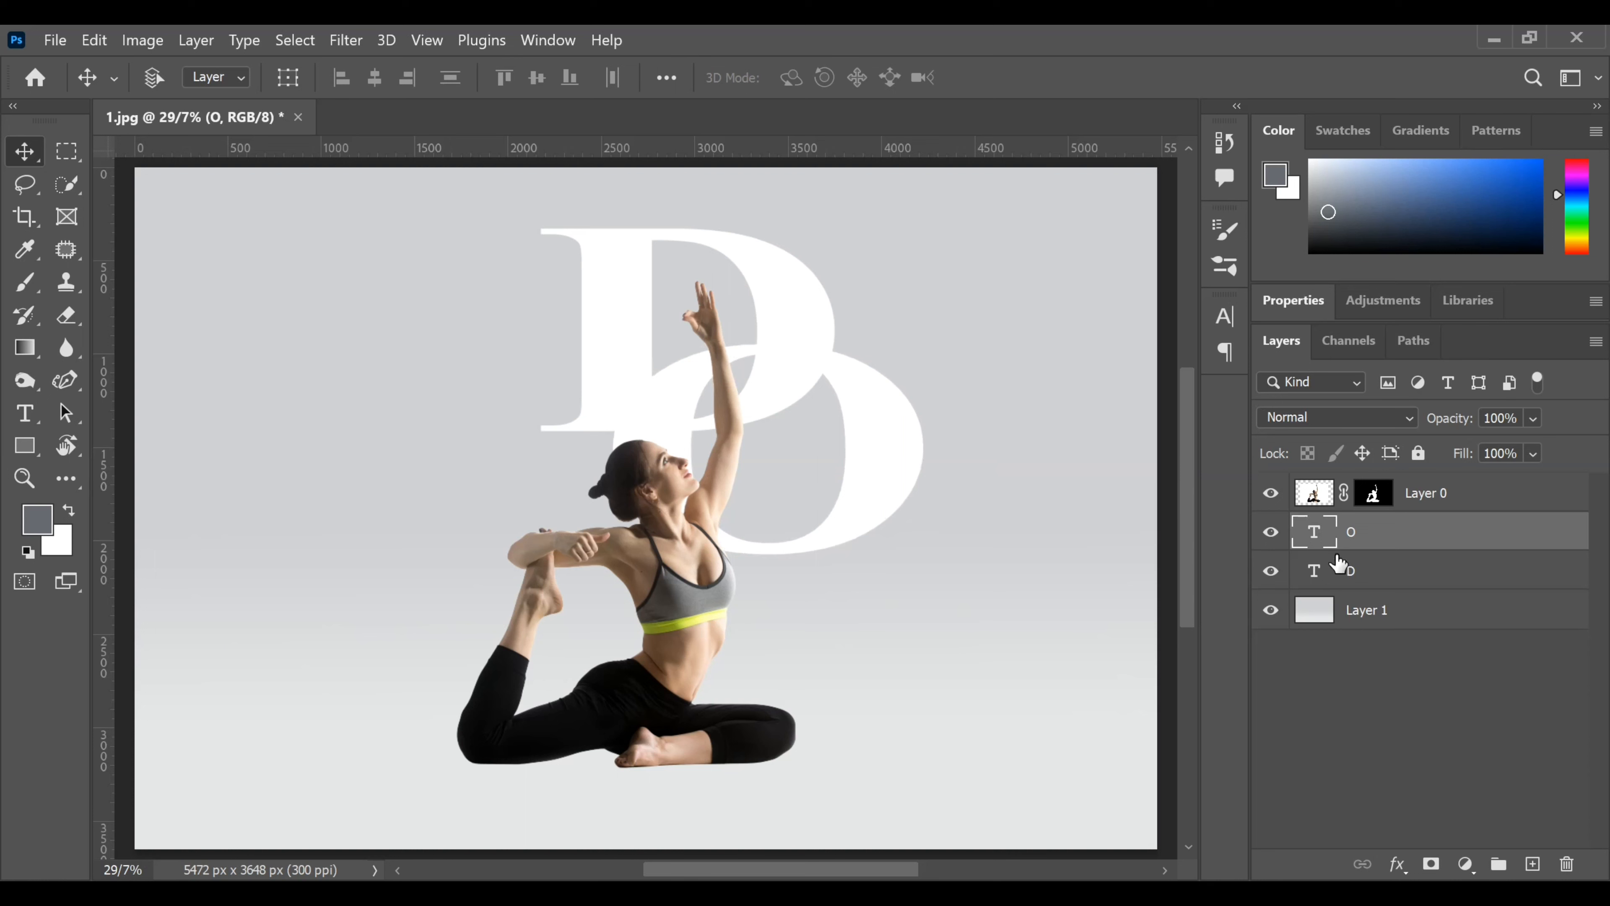
left_click(1363, 571, "shift")
left_click_drag(793, 405, 799, 393)
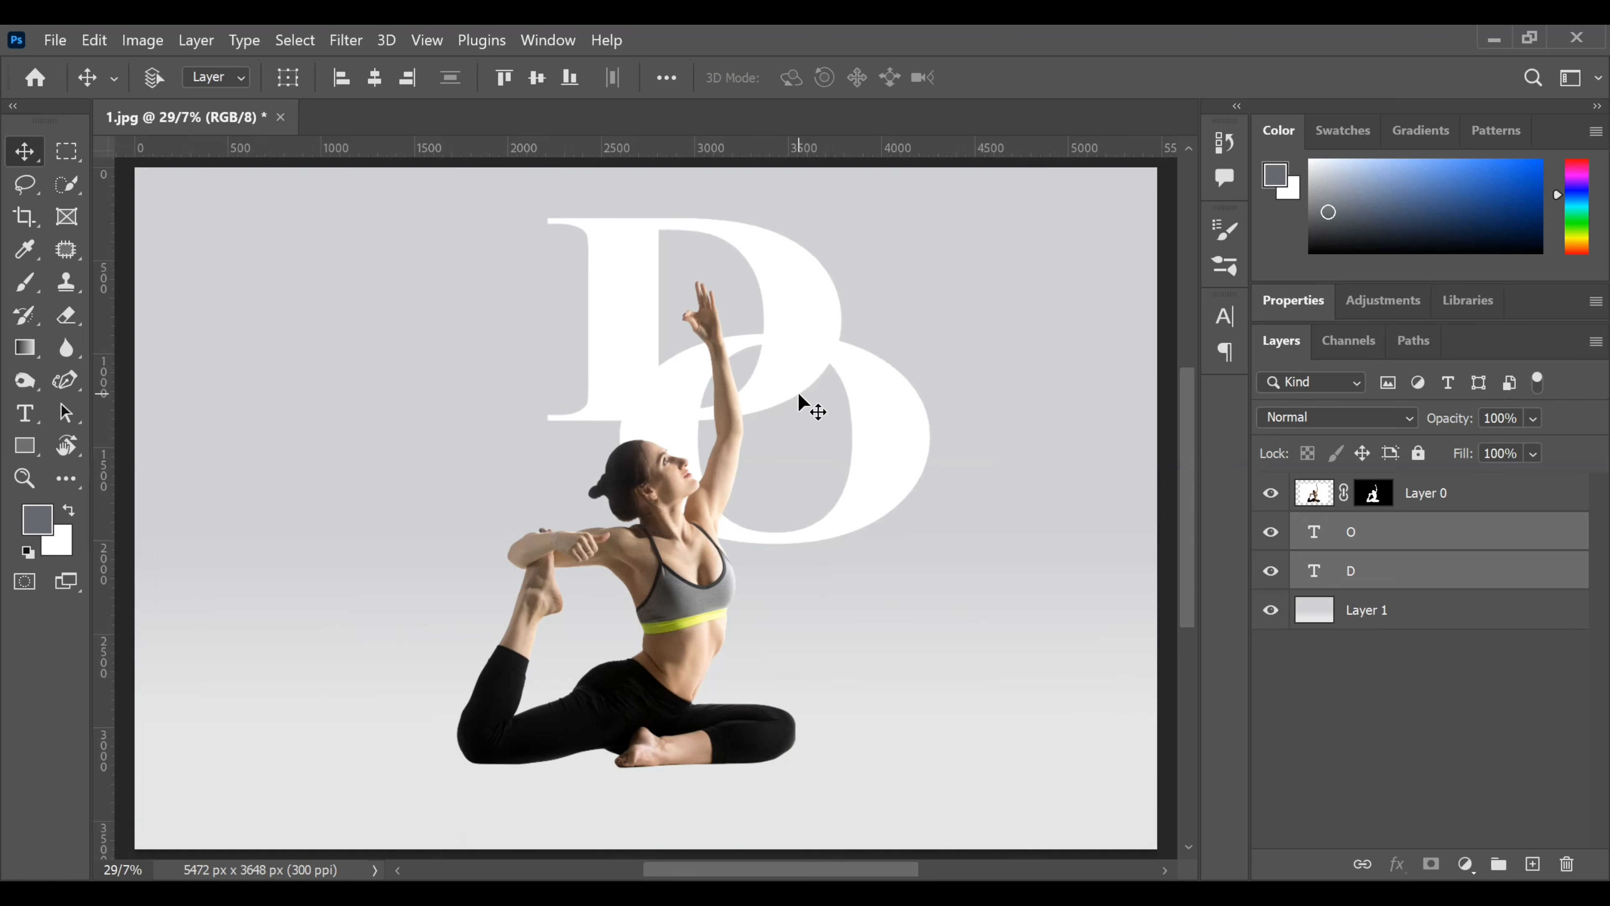
Select the gradient background layer and open the forest picture 2 from the pictures folder
left_click(1374, 610)
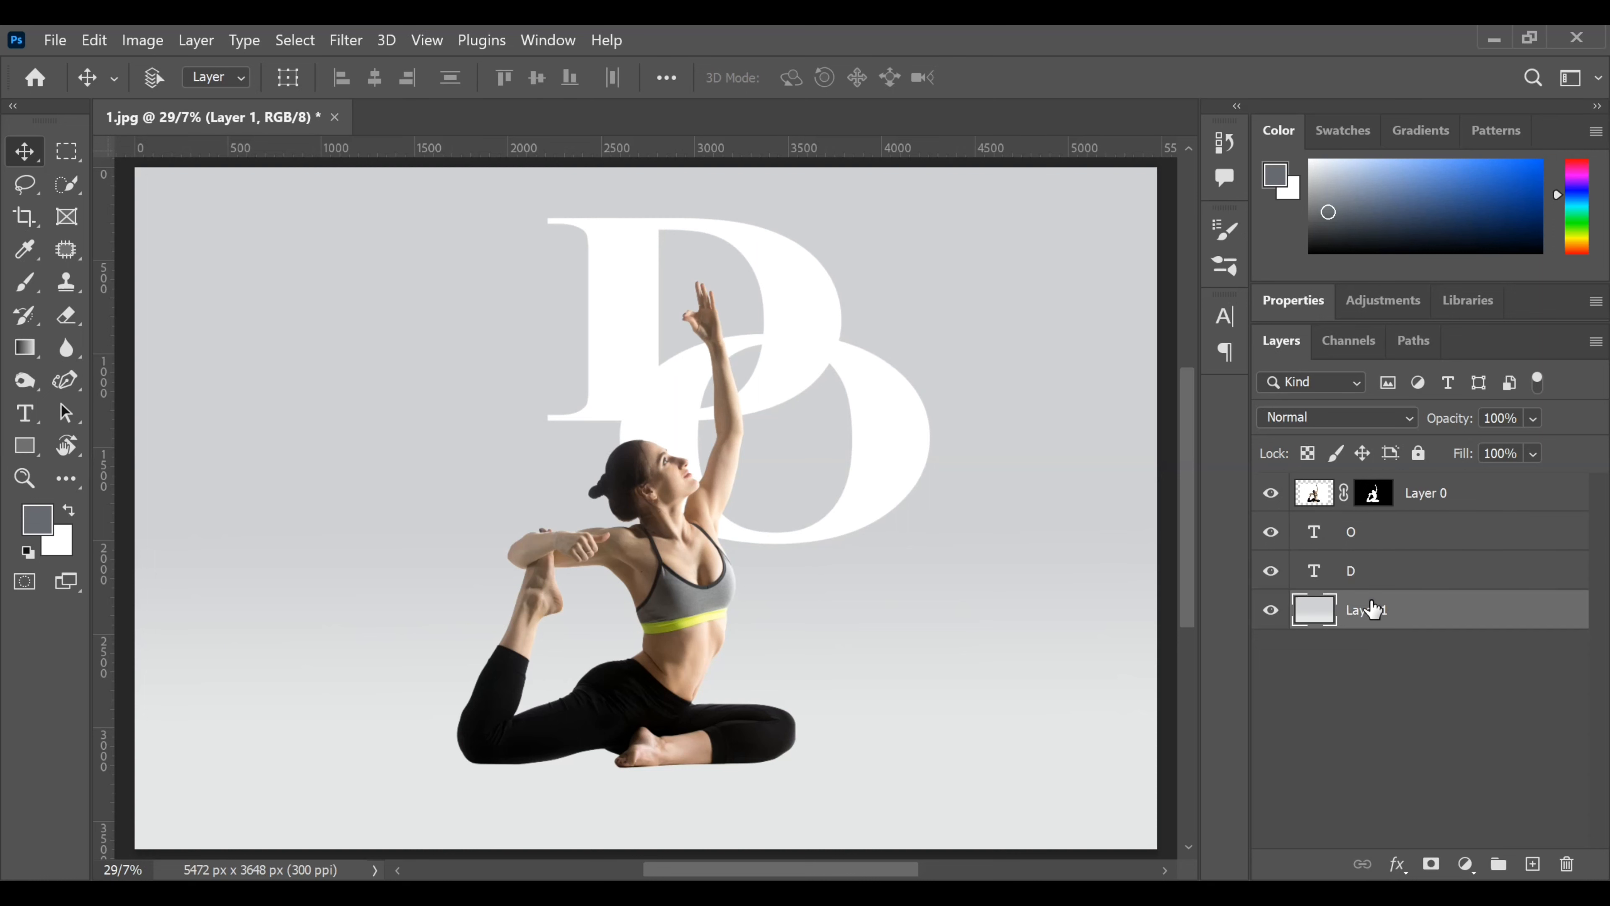
left_click(55, 40)
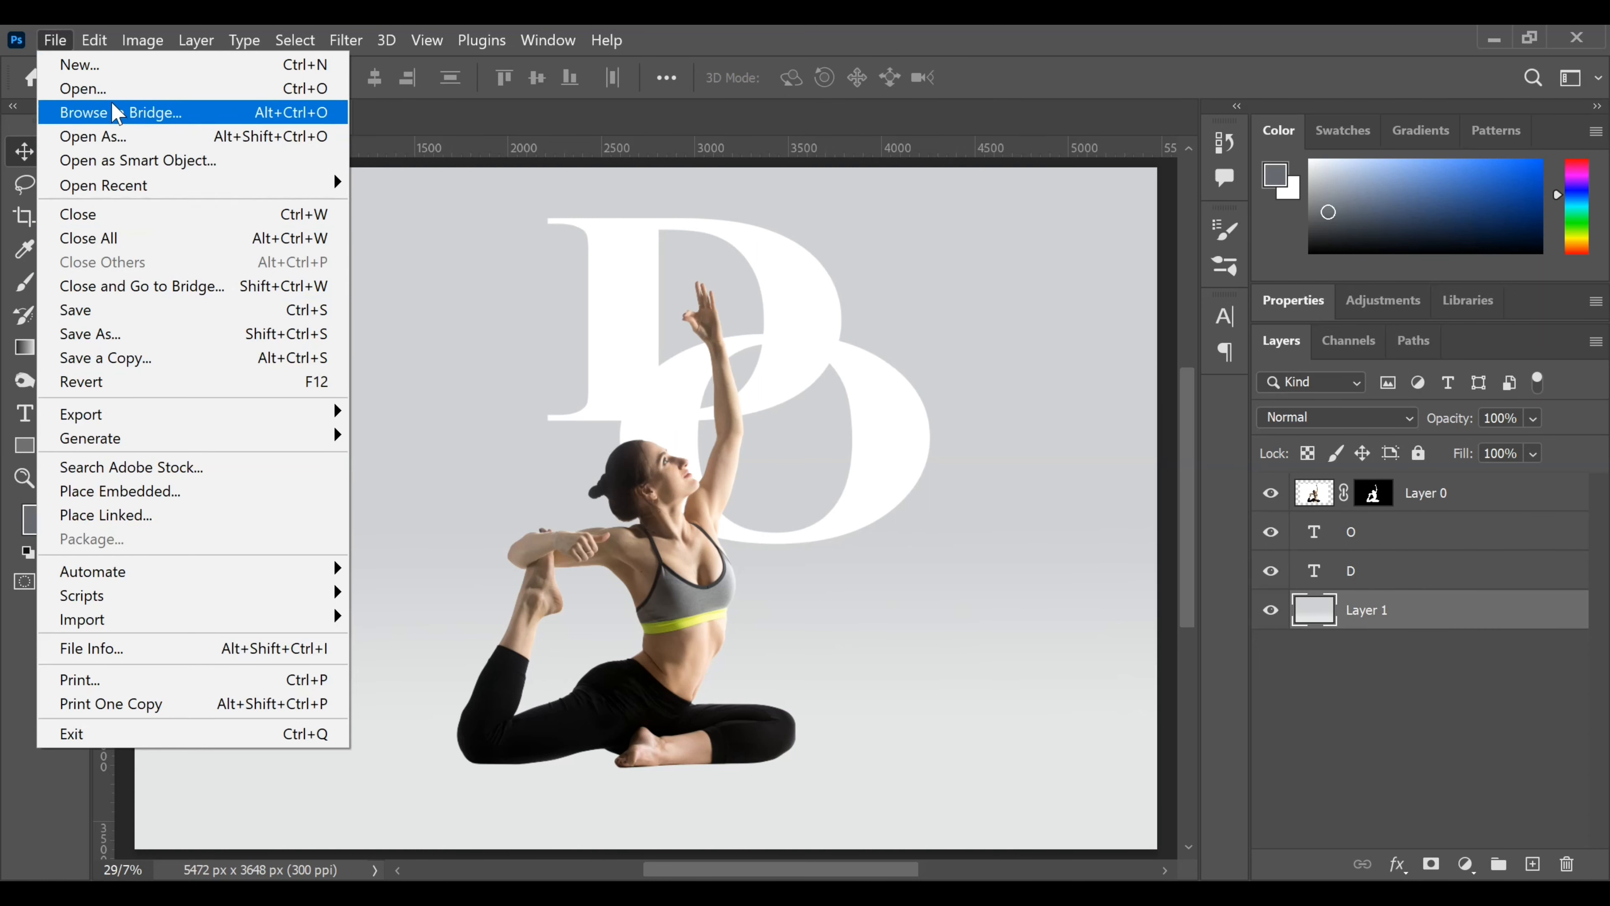
left_click(130, 89)
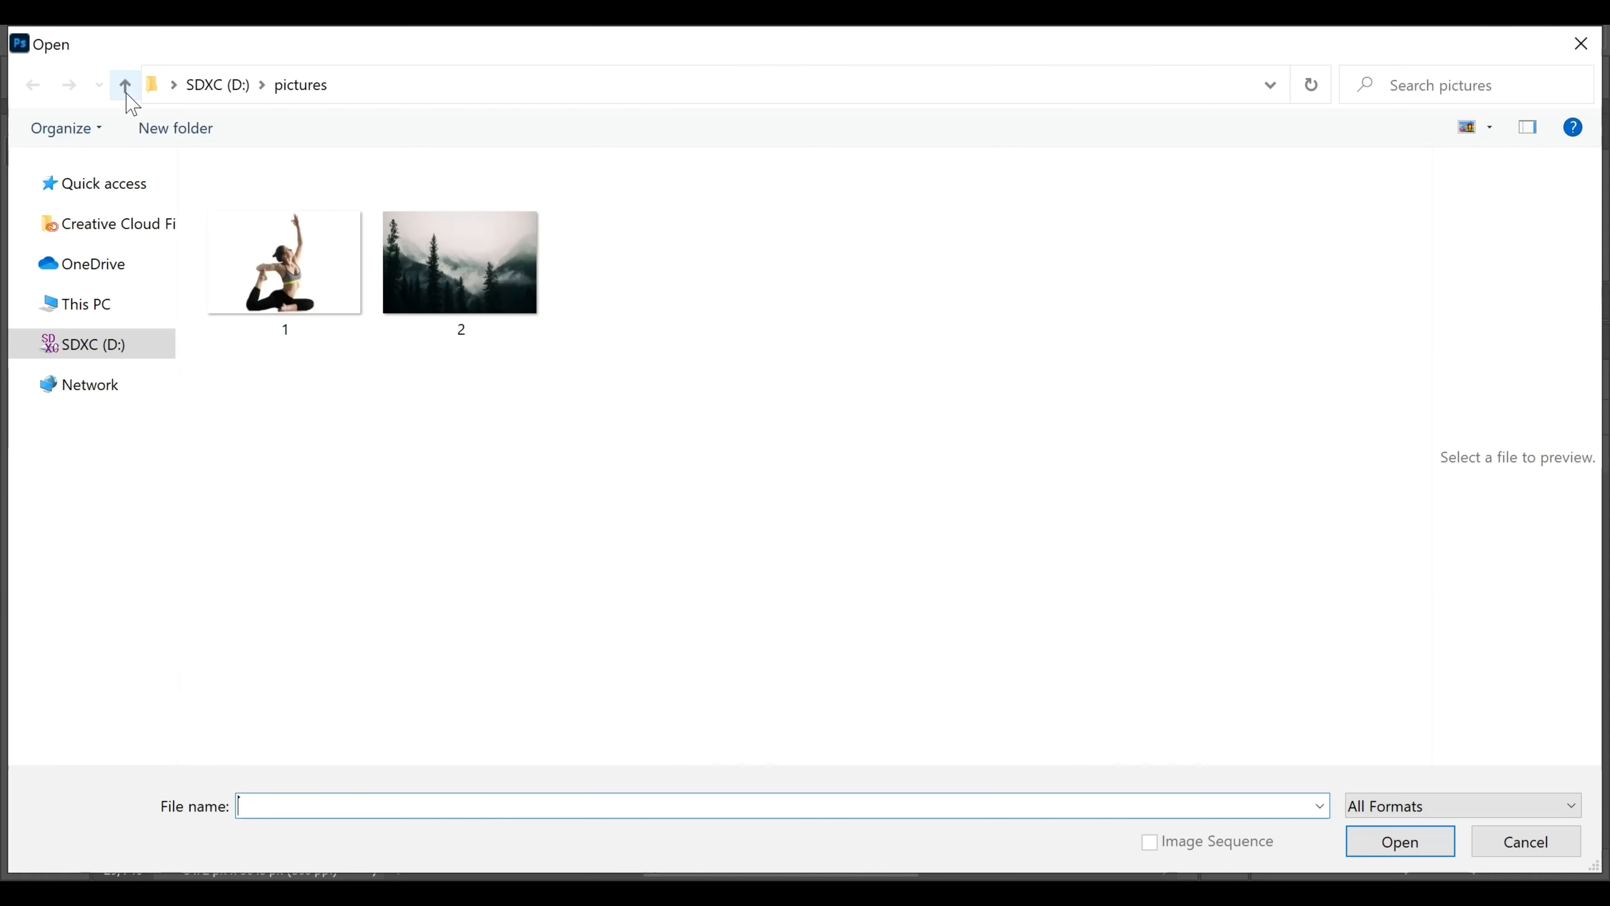
left_click(477, 309)
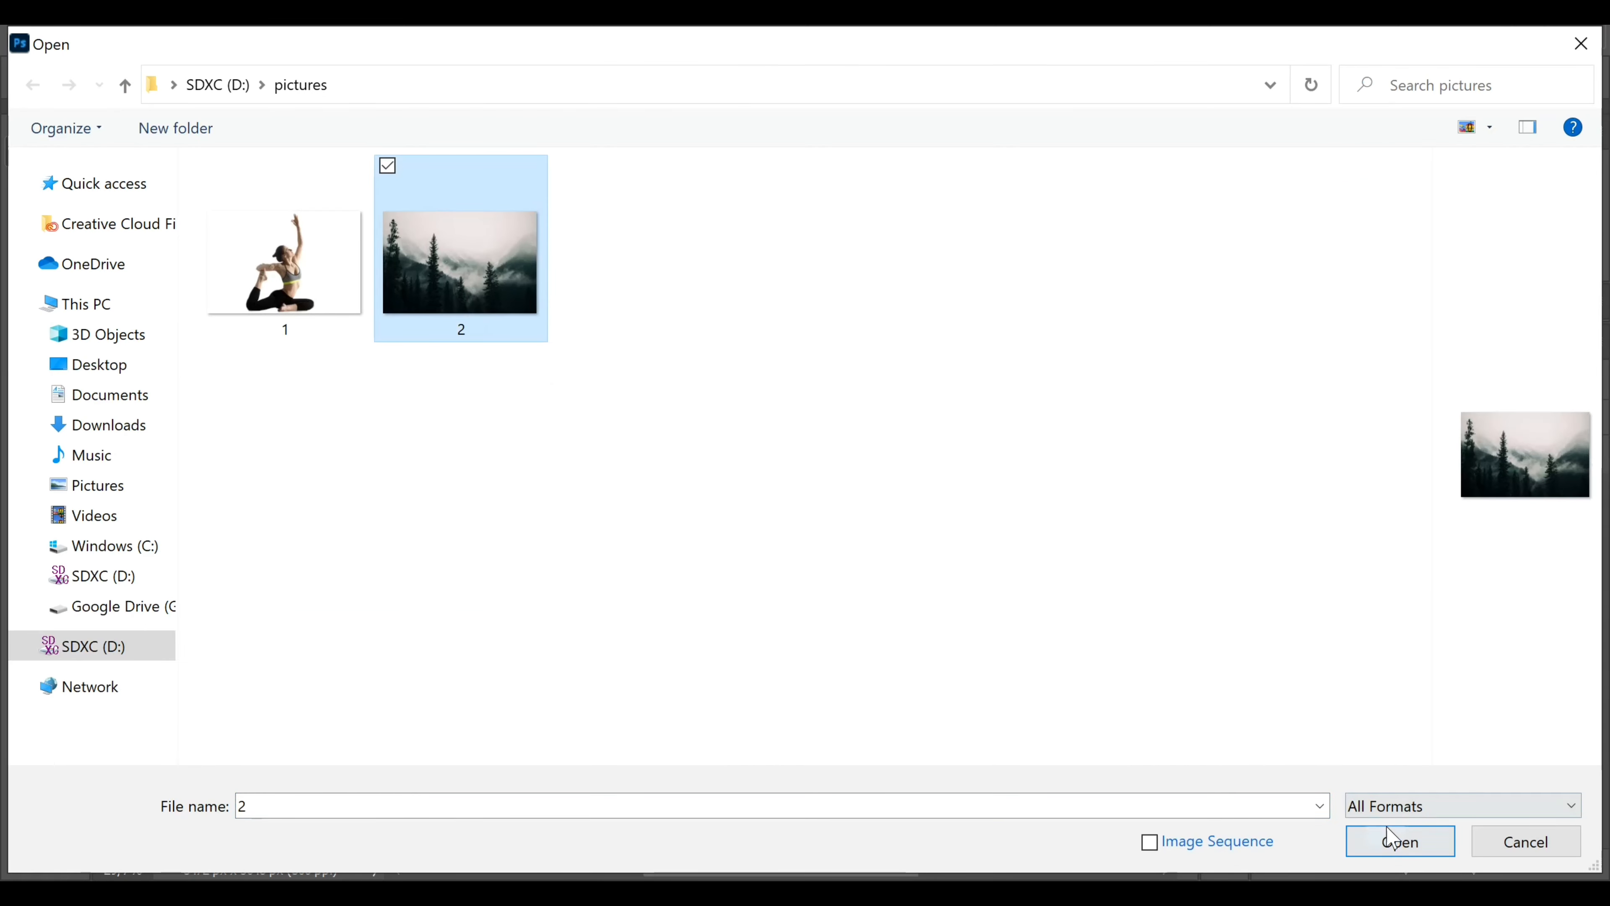
left_click(1399, 841)
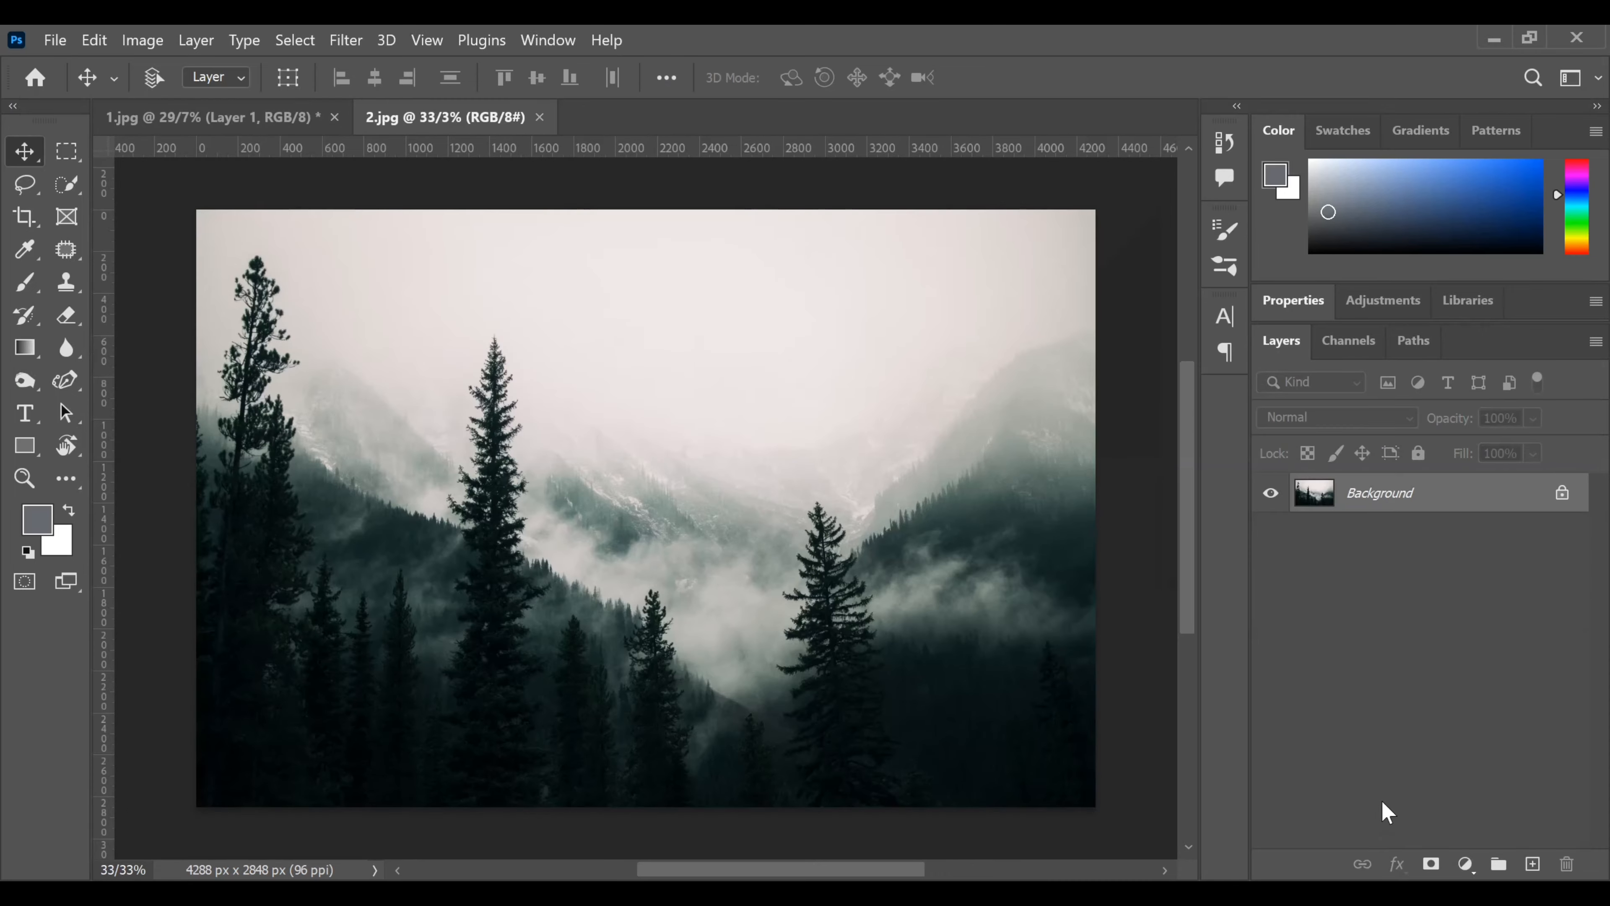
Copy the forest picture into the 1.jpg document, close 2.jpg, and position the forest behind the woman and letters
left_click_drag(466, 124, 485, 222)
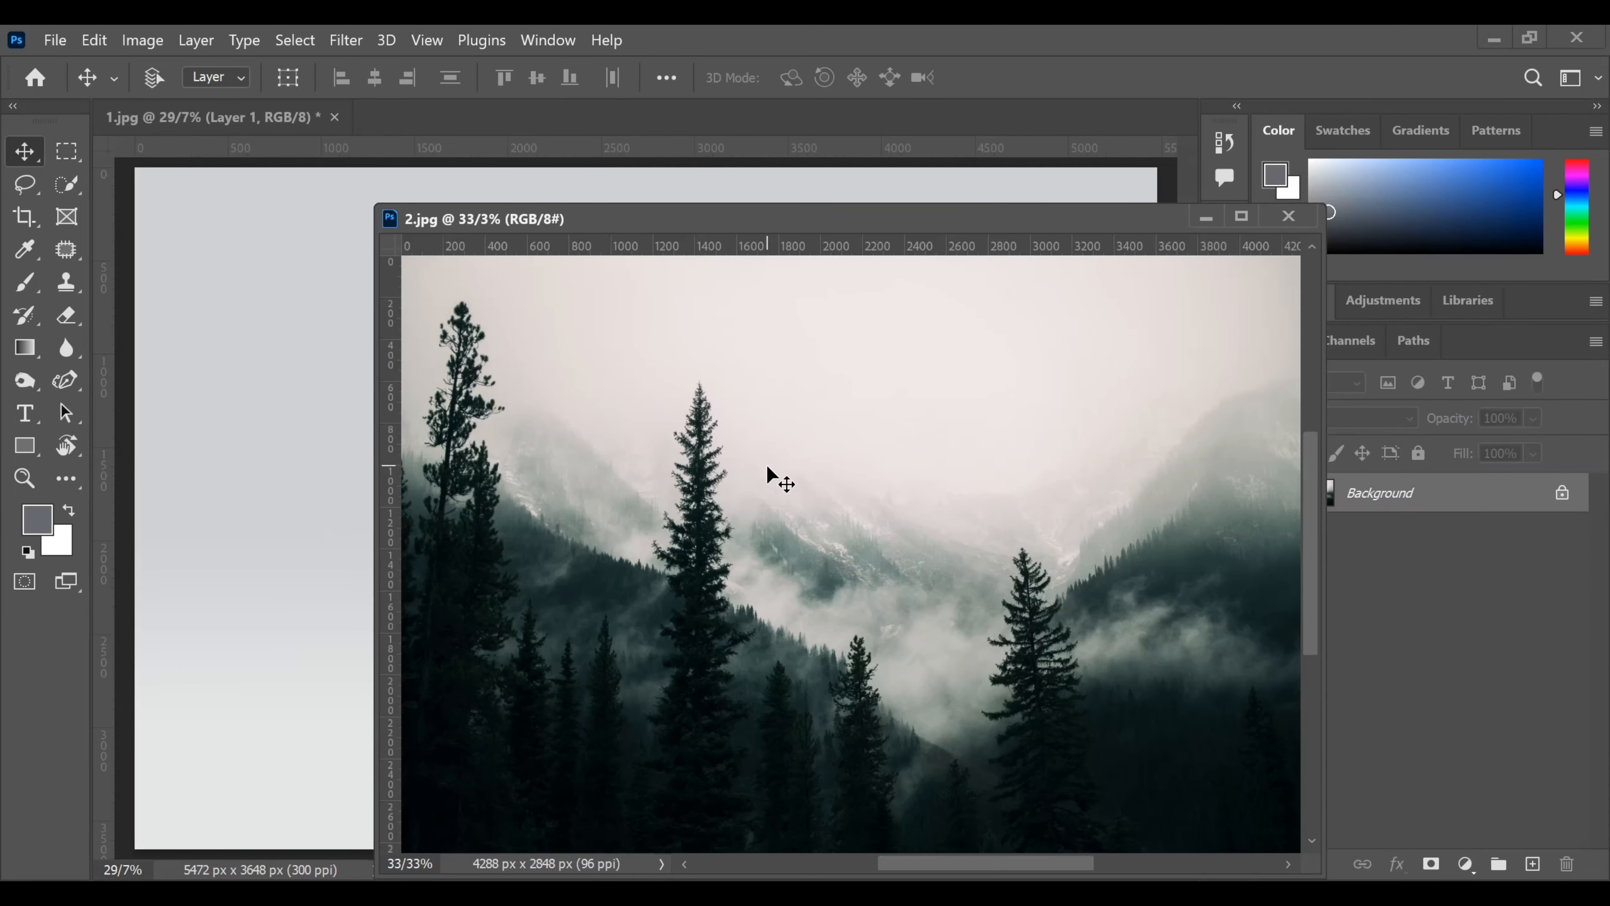
left_click_drag(766, 464, 229, 600)
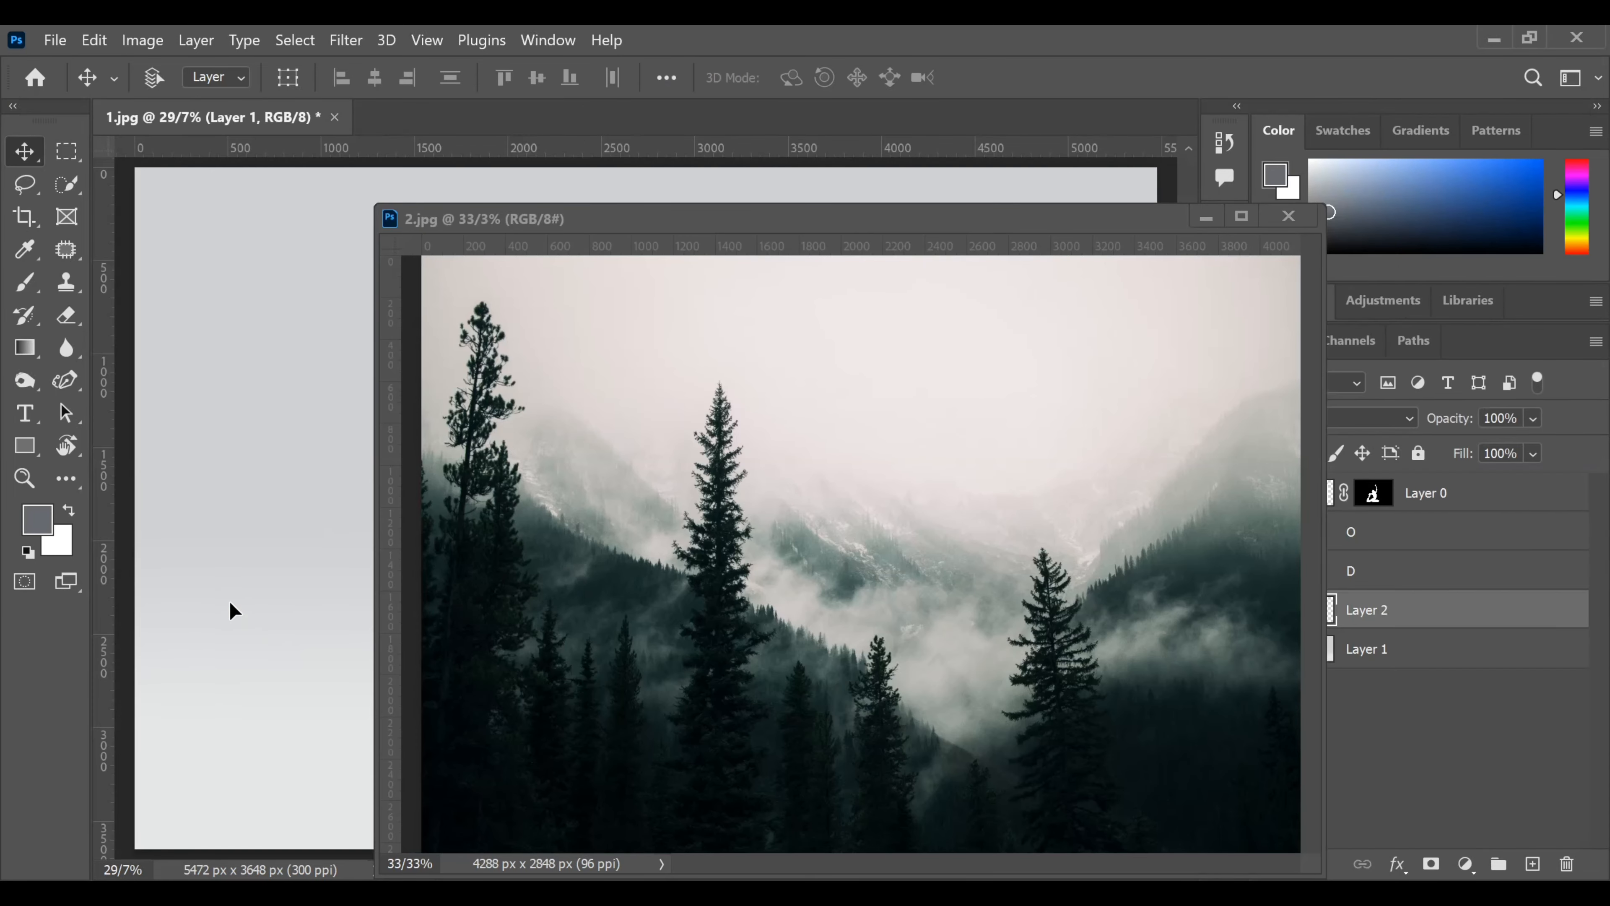
left_click(1288, 217)
left_click_drag(370, 699, 676, 460)
Clip the forest layer to the letter O, and clip a duplicate of it to the letter D
left_click_drag(1379, 611, 1438, 532)
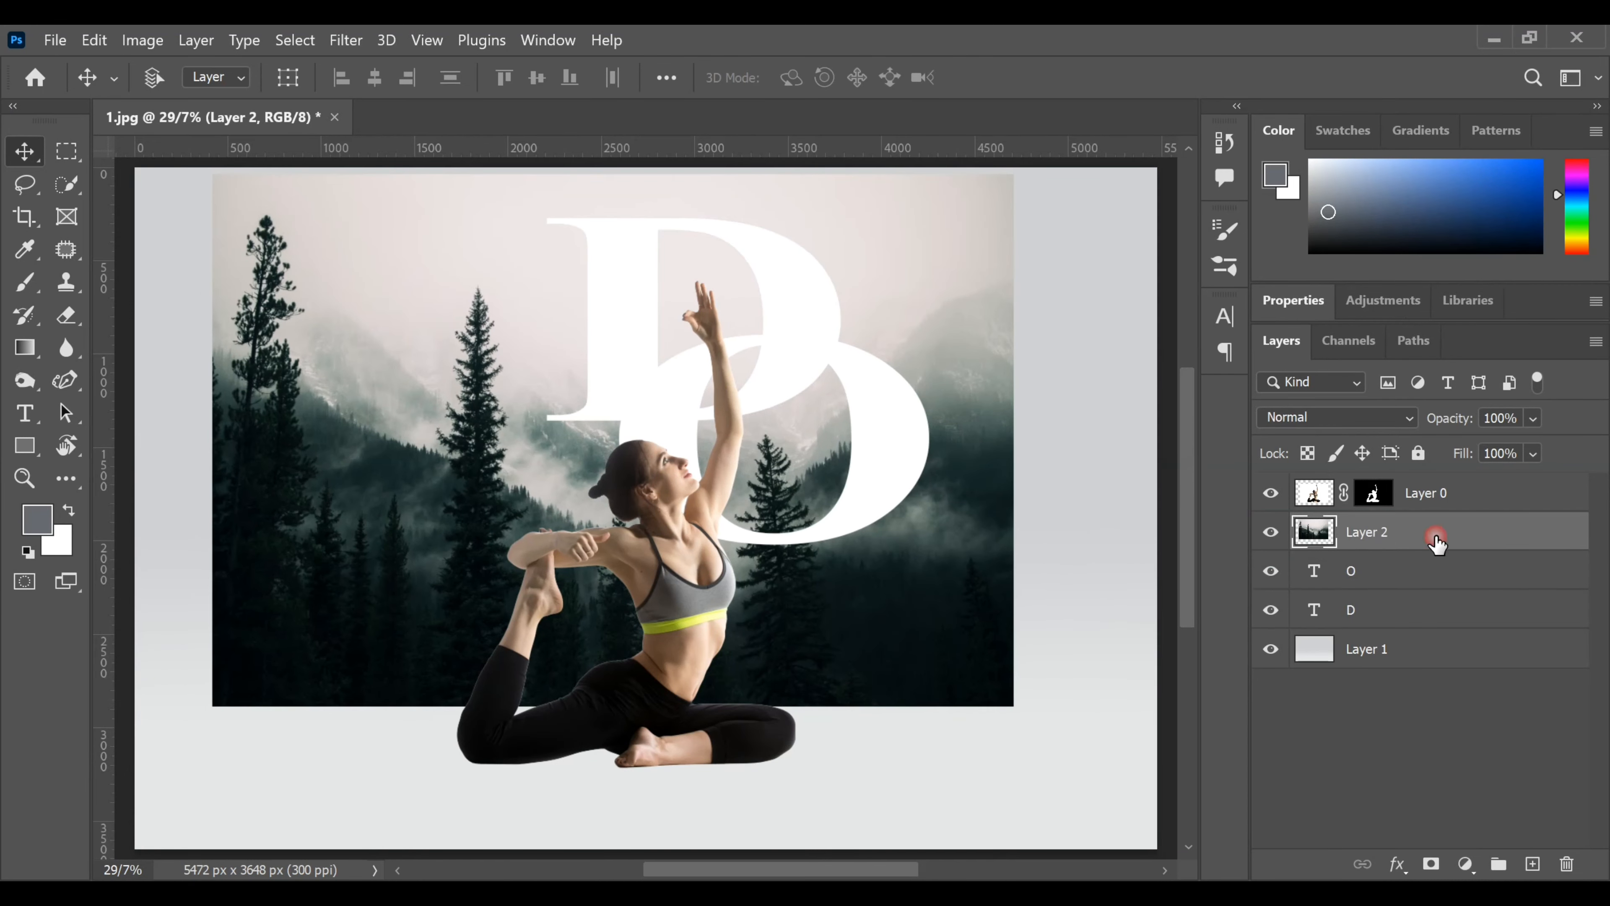
left_click(1455, 563, "alt")
left_click_drag(1484, 551, 1533, 863)
left_click_drag(1434, 551, 1436, 631)
left_click(1410, 636, "alt")
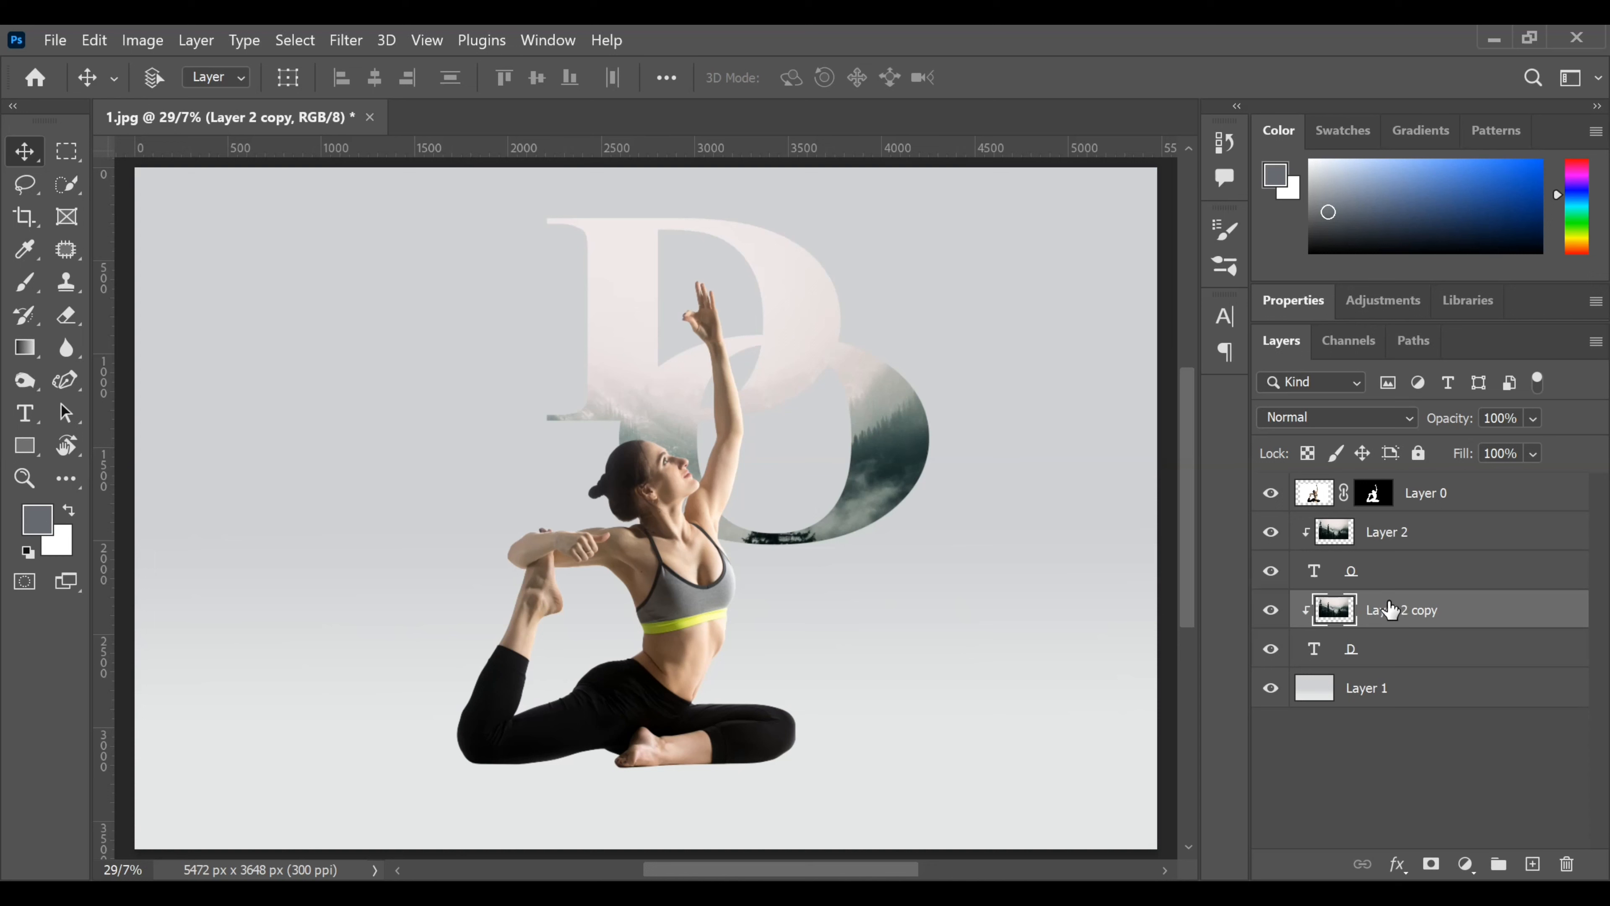
Reposition the forest image clipped inside the letter O to show more of the dark trees
left_click(1374, 535)
left_click_drag(886, 432, 941, 422)
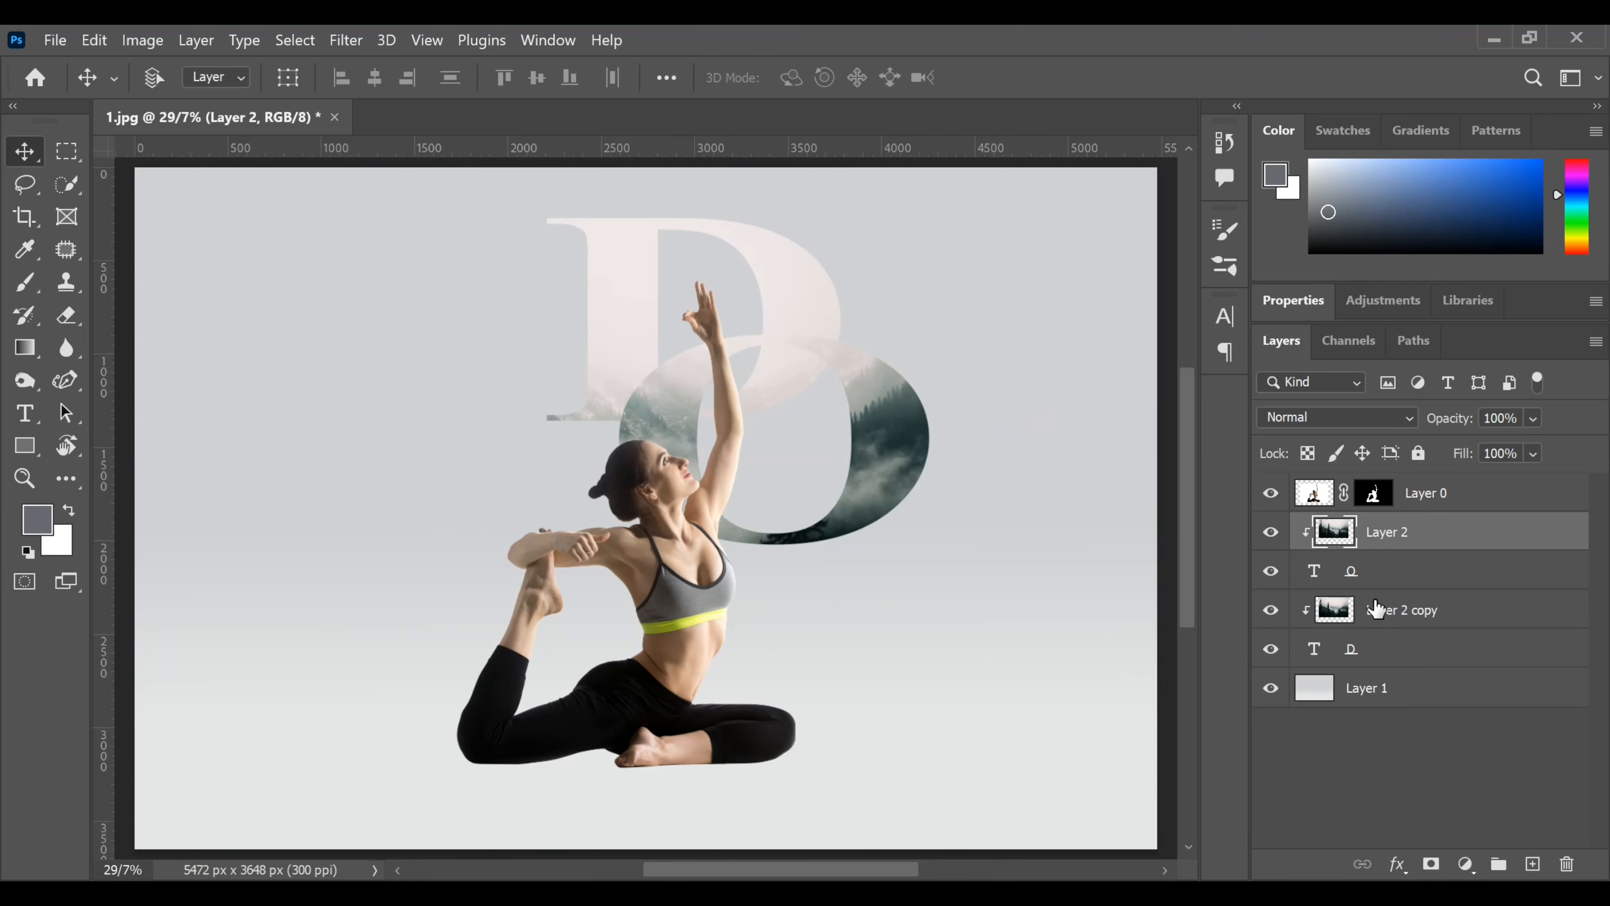
Reposition the duplicate forest image clipped inside the letter D so the dark pine trees fill the letter
left_click(1363, 618)
mouse_move(811, 325)
left_mouse_down()
mouse_move(823, 252)
mouse_move(805, 325)
mouse_move(802, 247)
mouse_move(803, 327)
left_mouse_up()
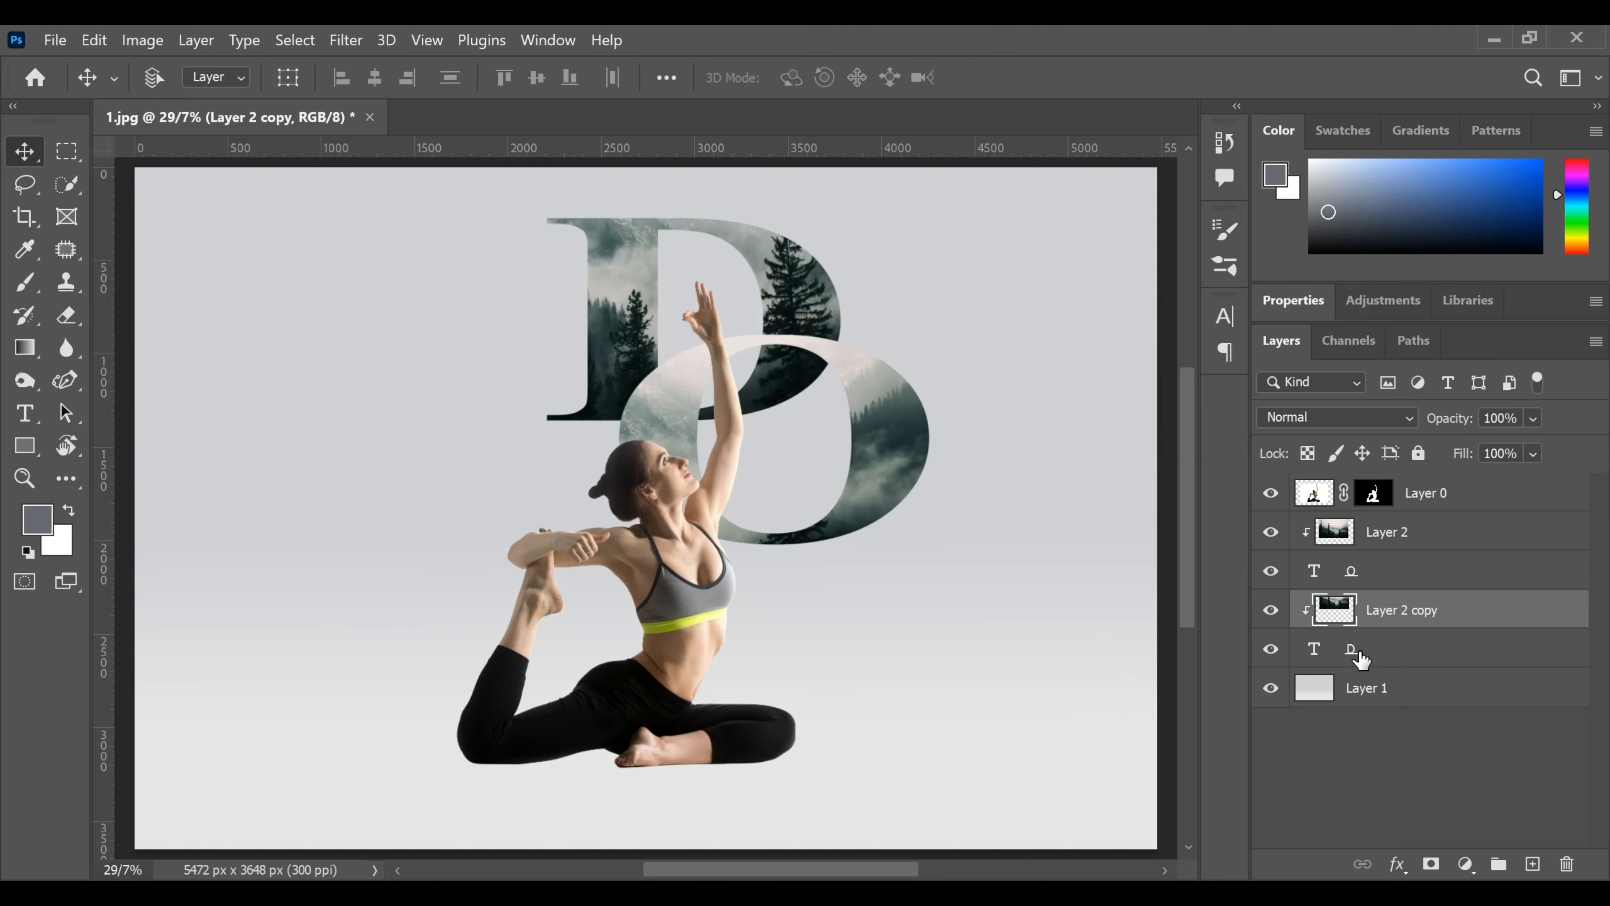
Add a layer mask to the O text layer and load the outline of the letter D as a selection
left_click(1380, 581)
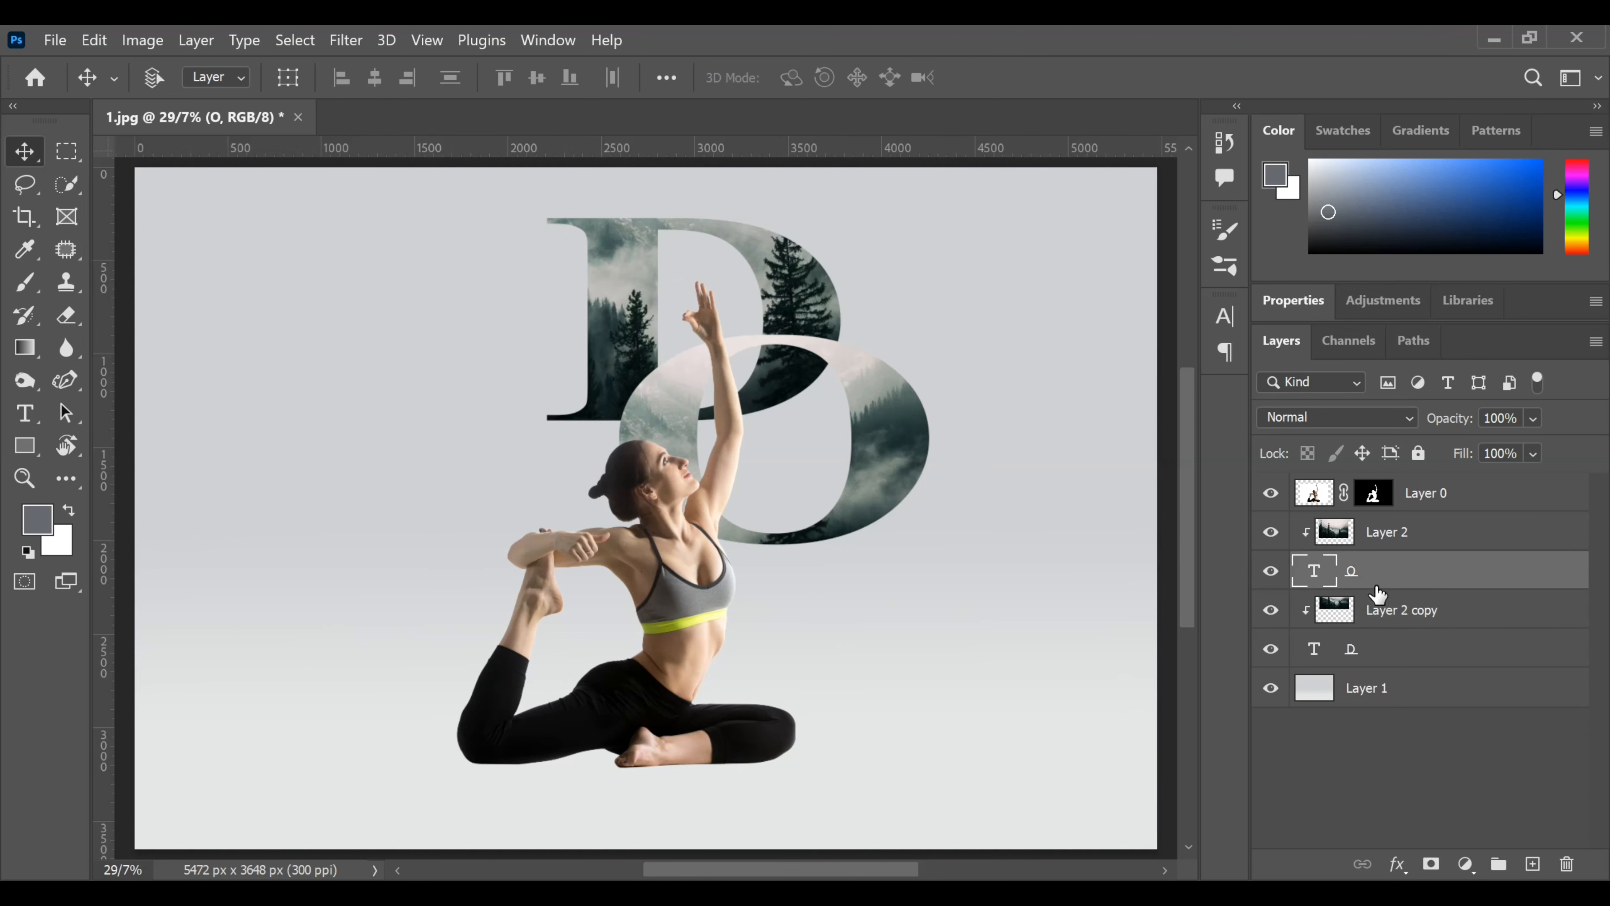
left_click(1432, 865)
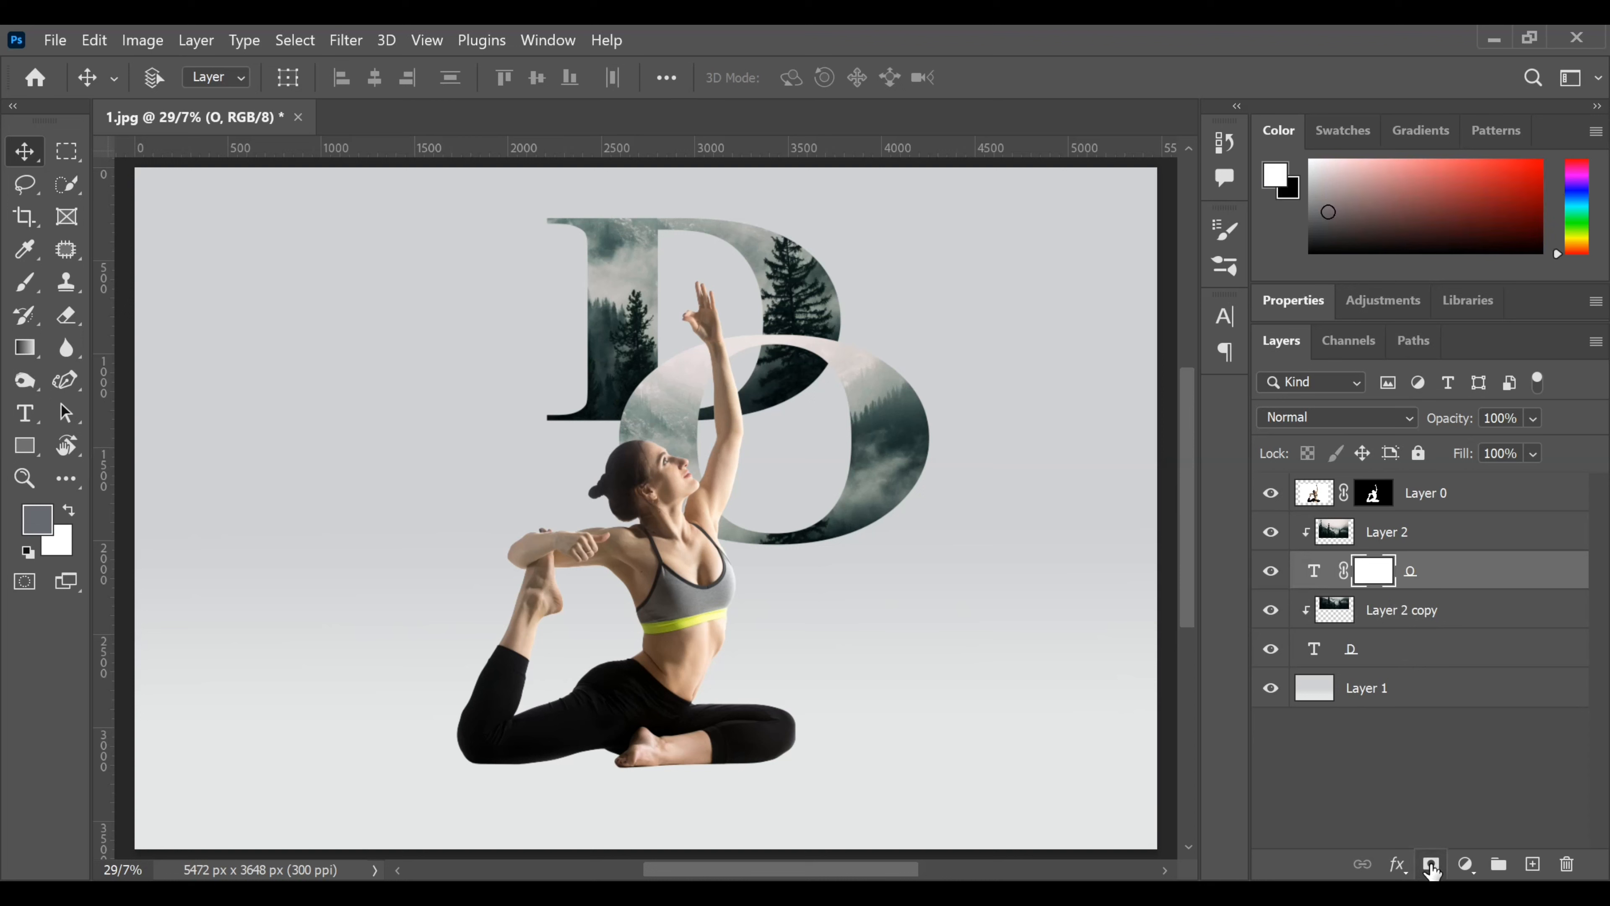
left_click(1319, 653, "ctrl")
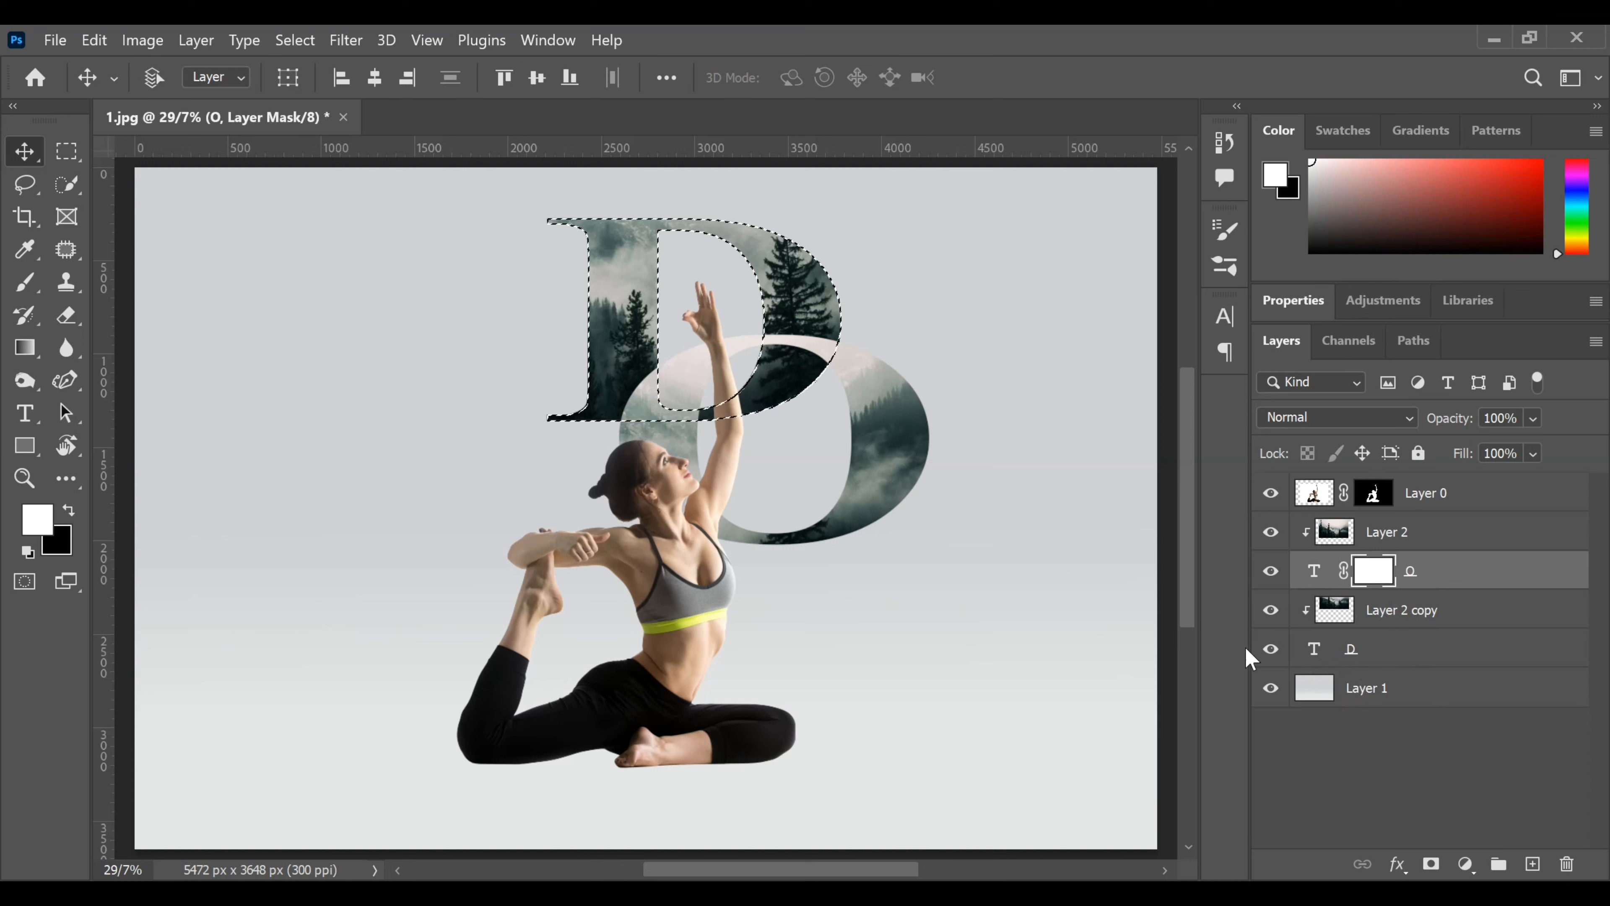
Paint black on the O's mask with a 150 px brush where it overlaps the D's curved stroke, and clear the selection
left_click(29, 285)
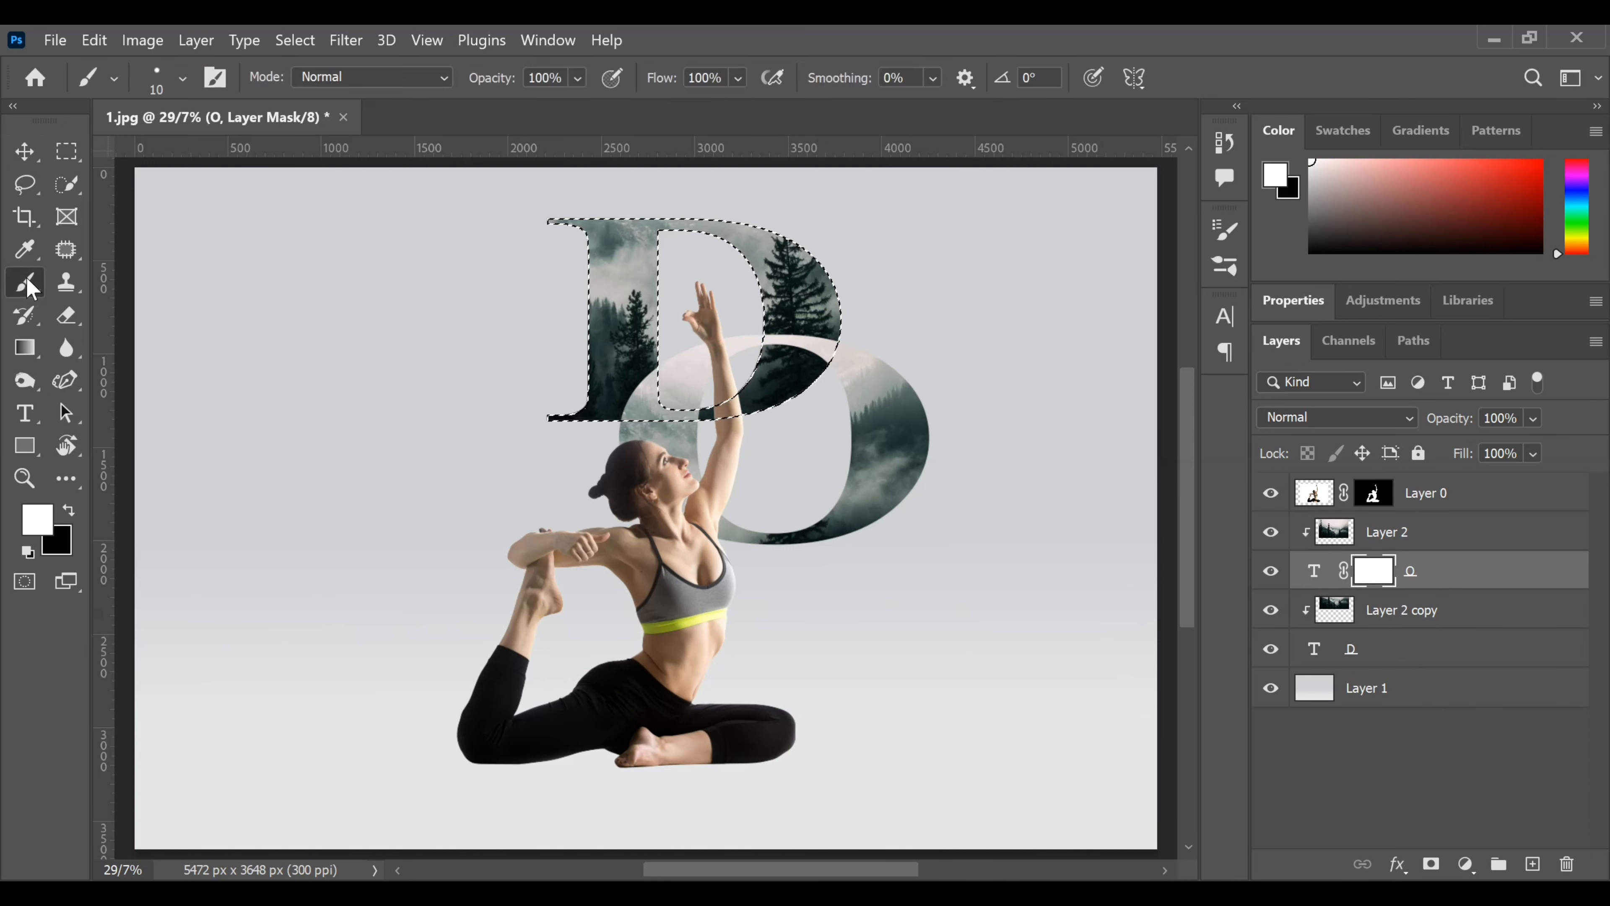
left_click(68, 511)
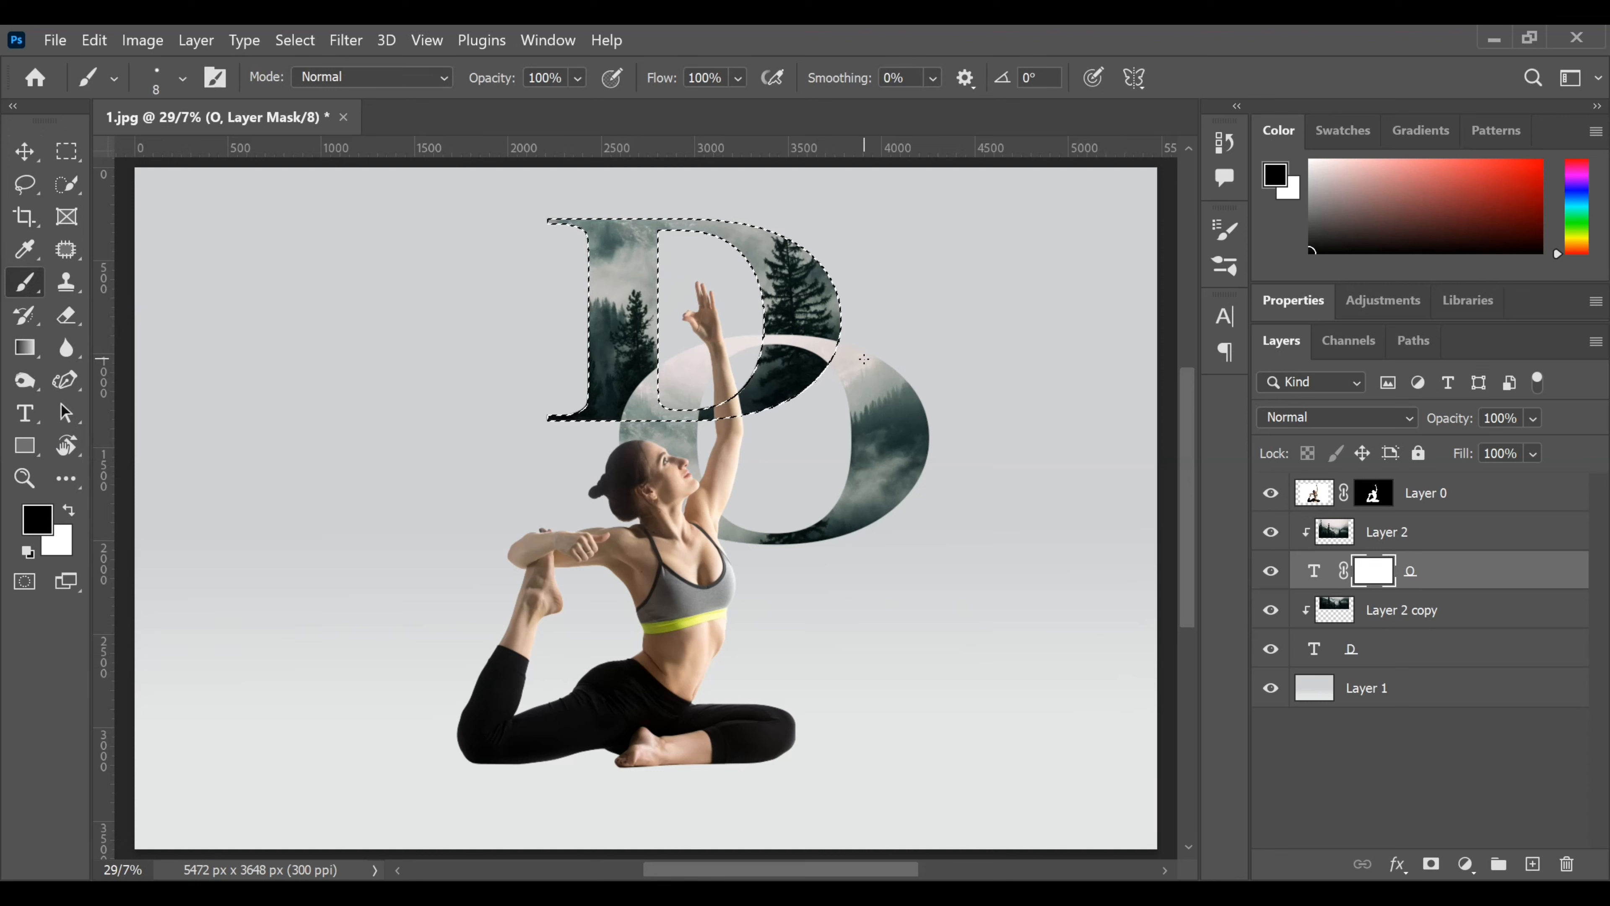
key("bracketright")
key("bracketright")
key("bracketright")
key("bracketright")
key("bracketright")
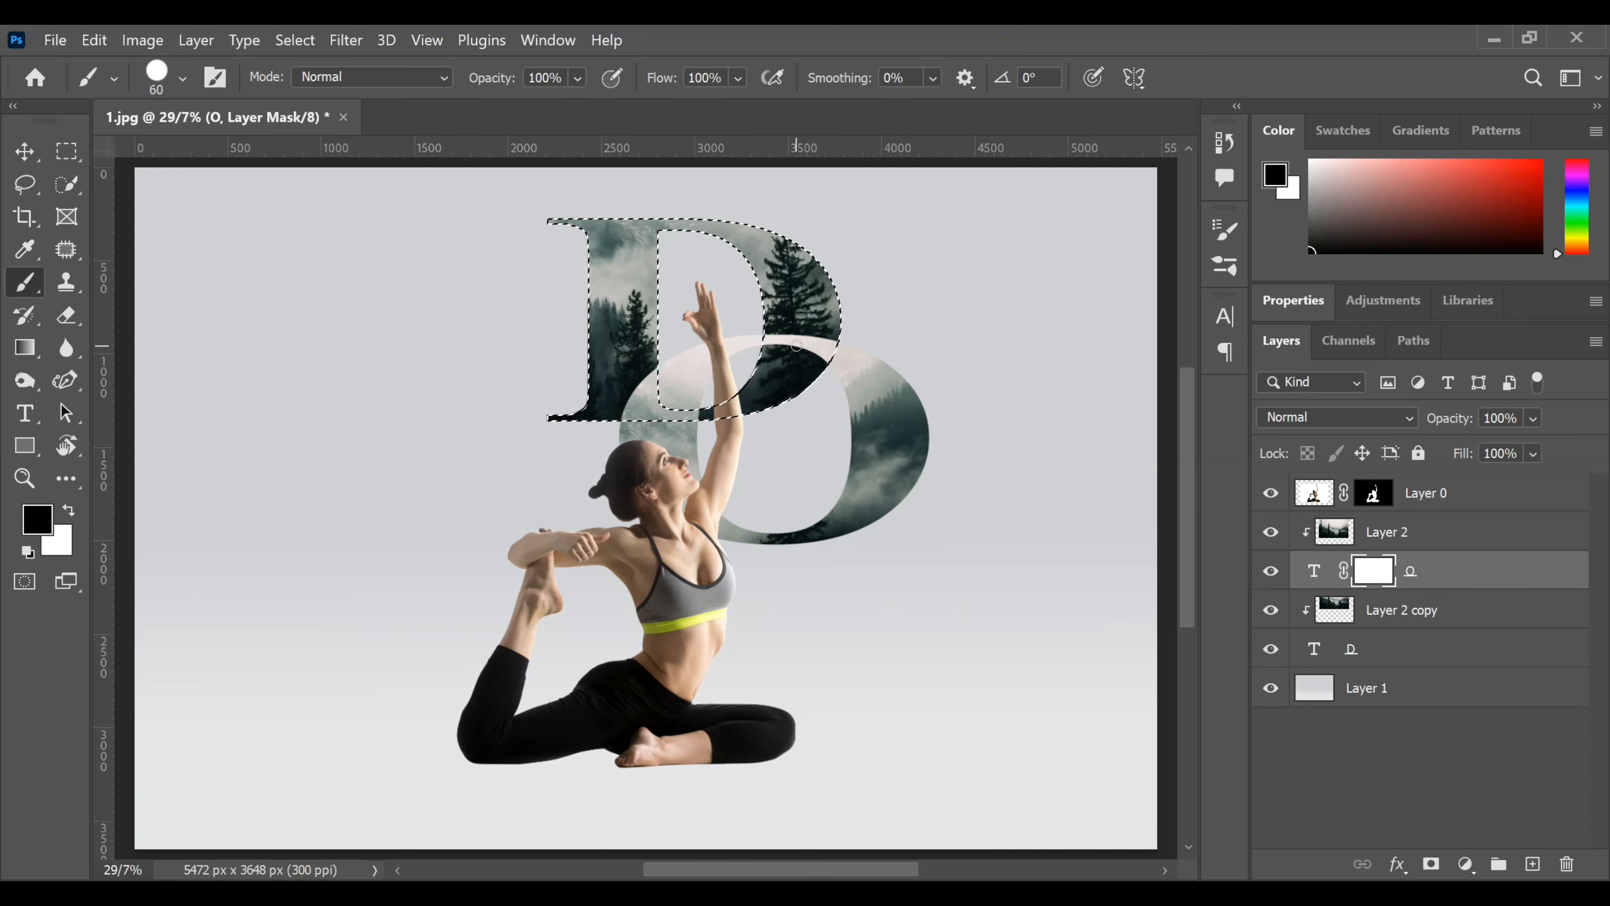
key("bracketright")
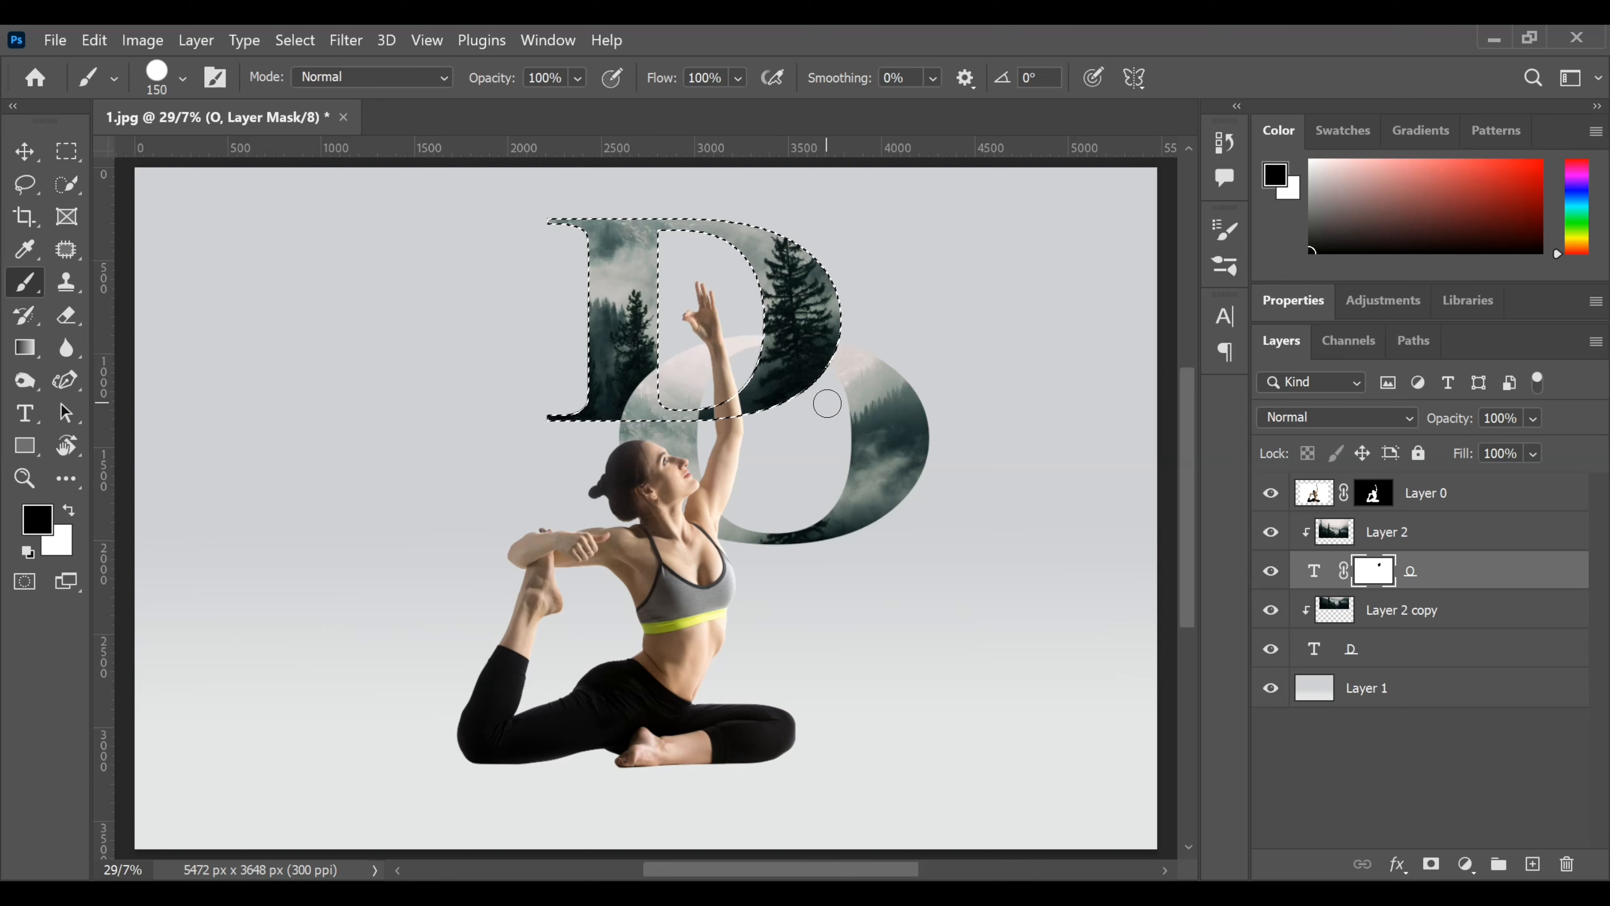
left_click(295, 40)
left_click(319, 92)
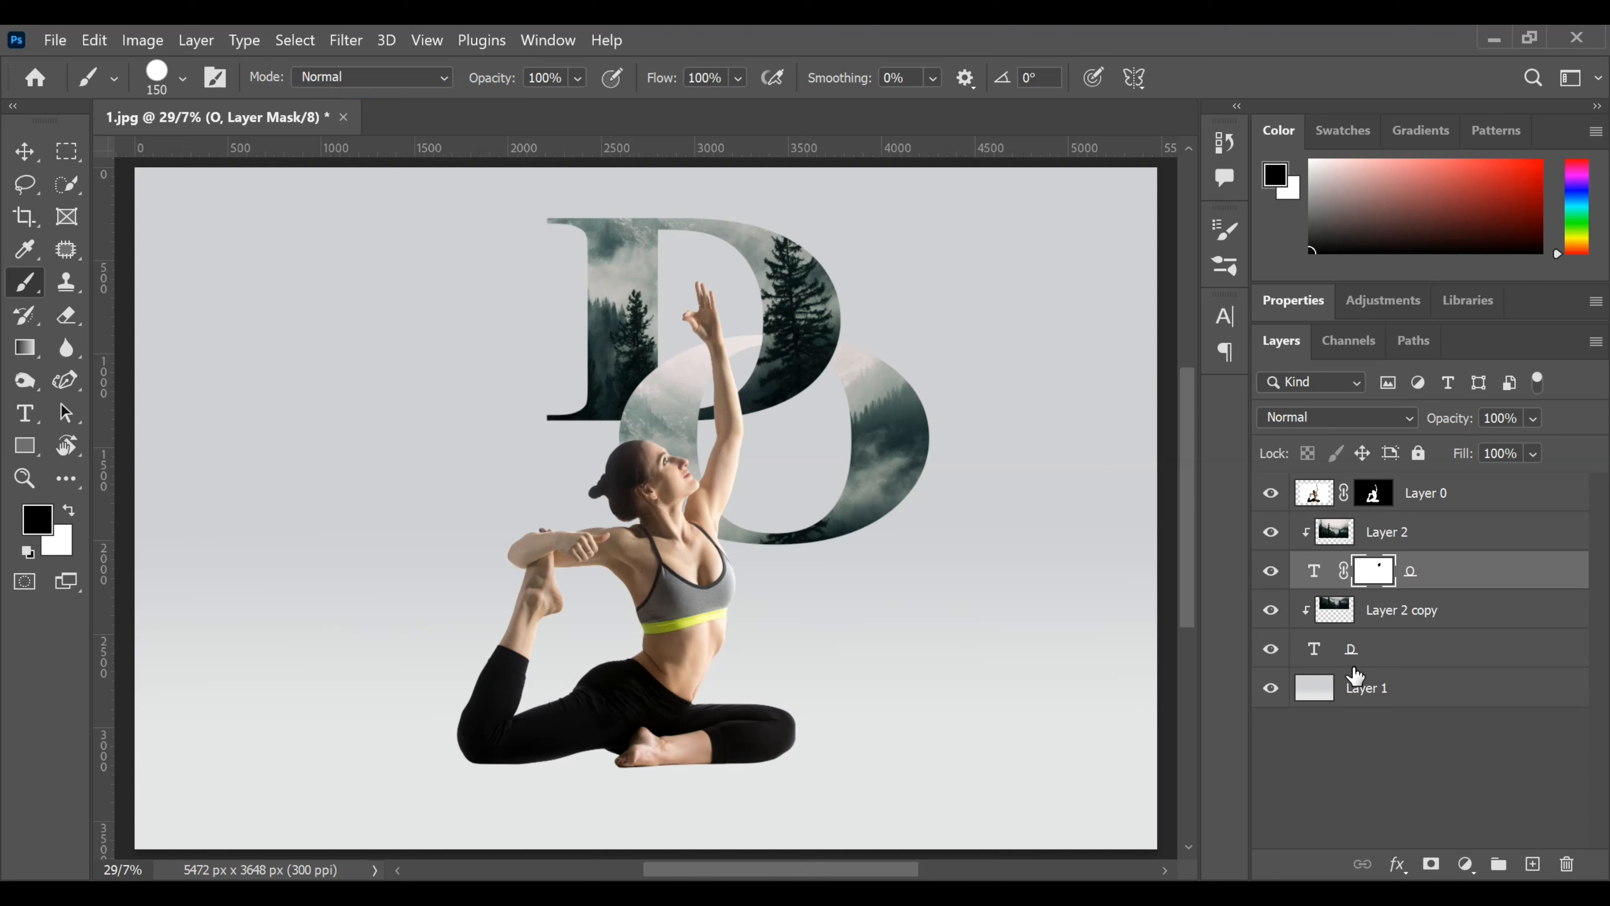
Reload the D's outline as a selection, paint black on the woman's mask where her arm crosses the D's lower curve, and deselect
left_click(1330, 658)
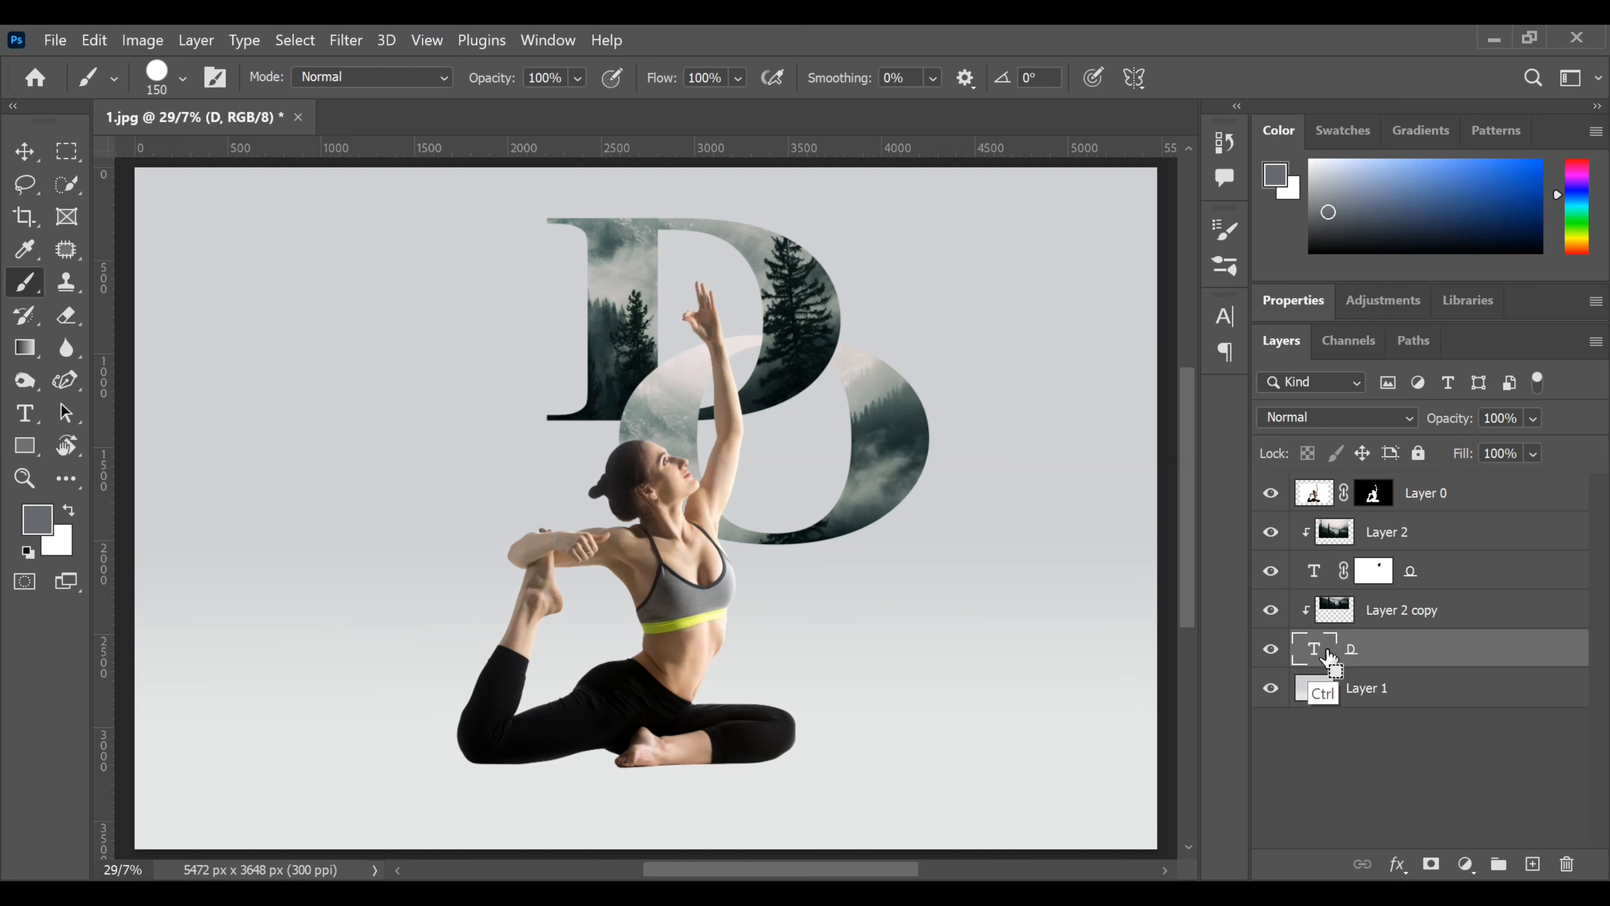
left_click(1327, 658, "ctrl")
key("d")
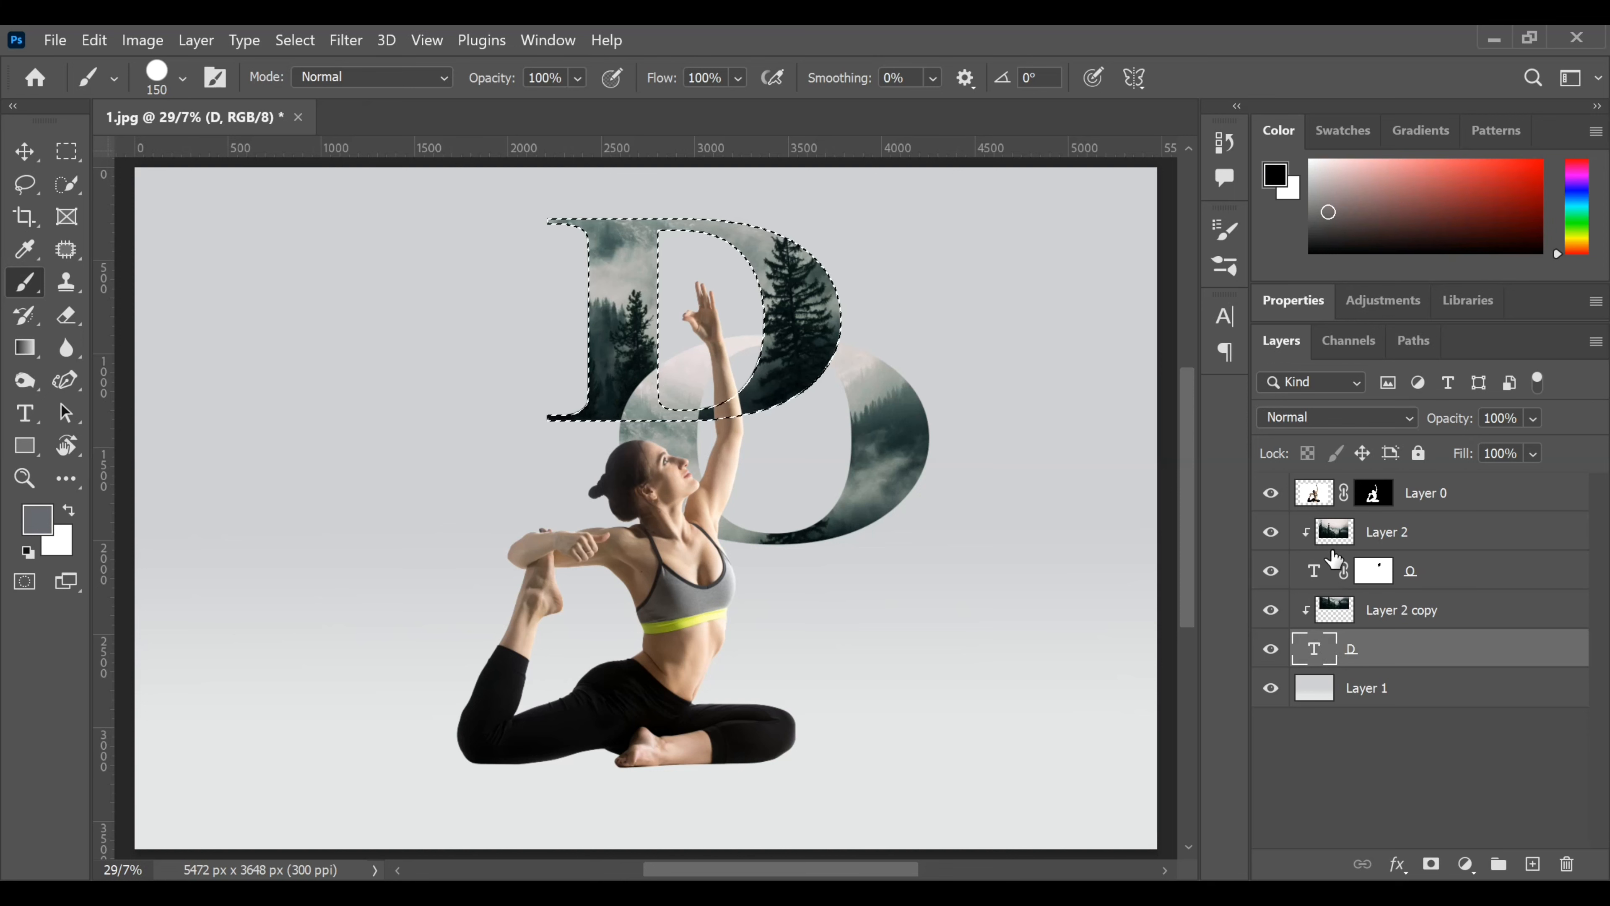
left_click(1374, 493)
left_click_drag(718, 423, 751, 401)
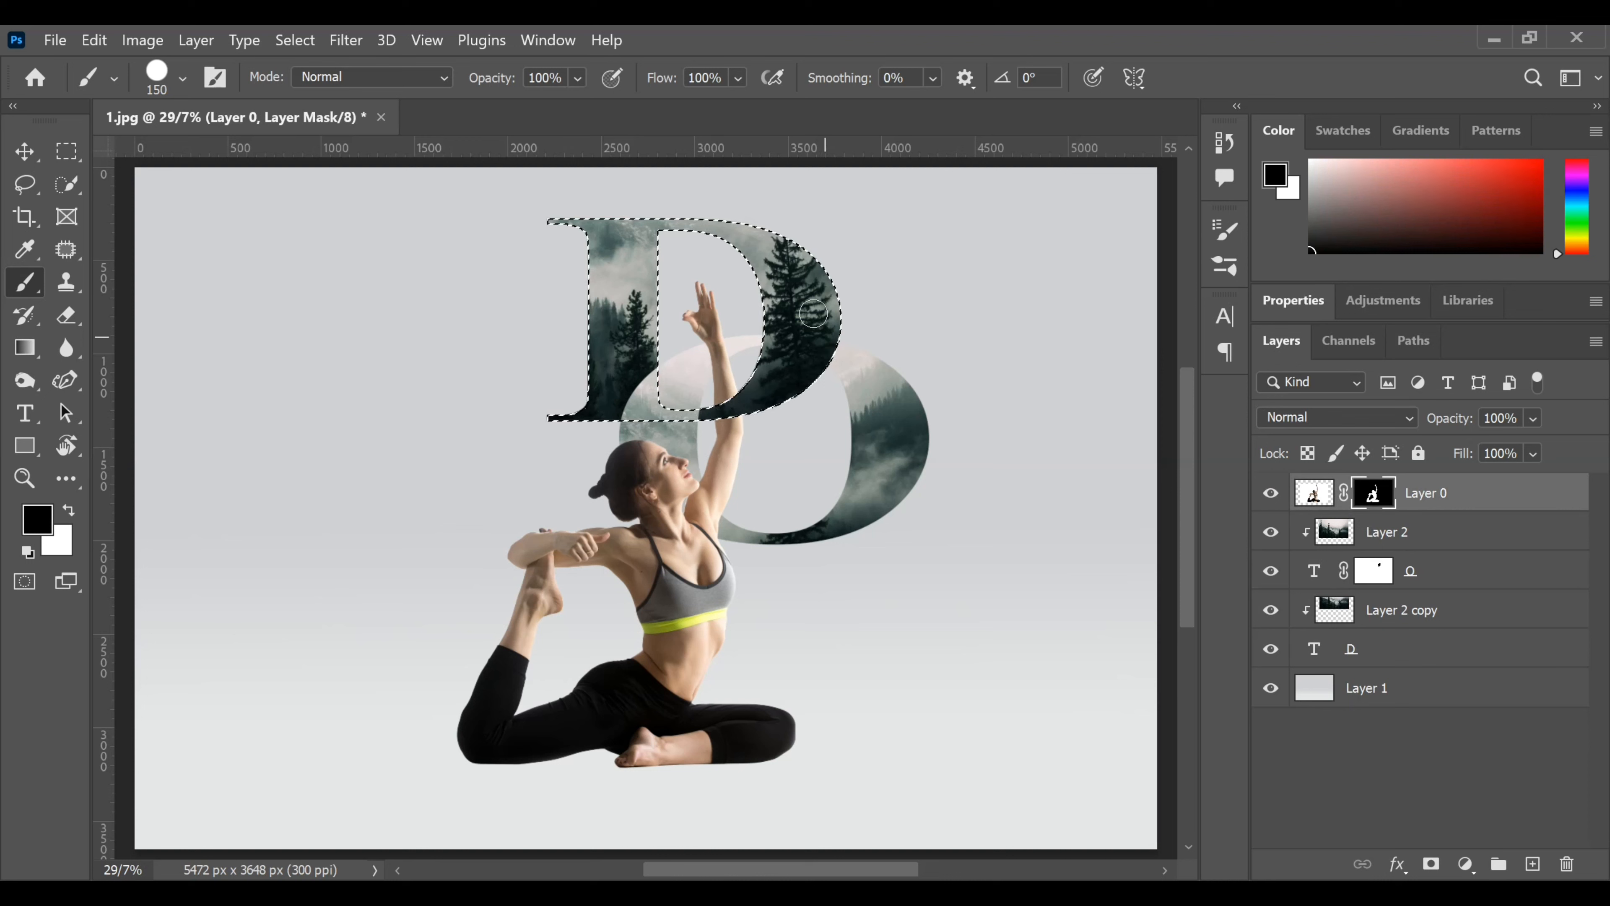
left_click(295, 40)
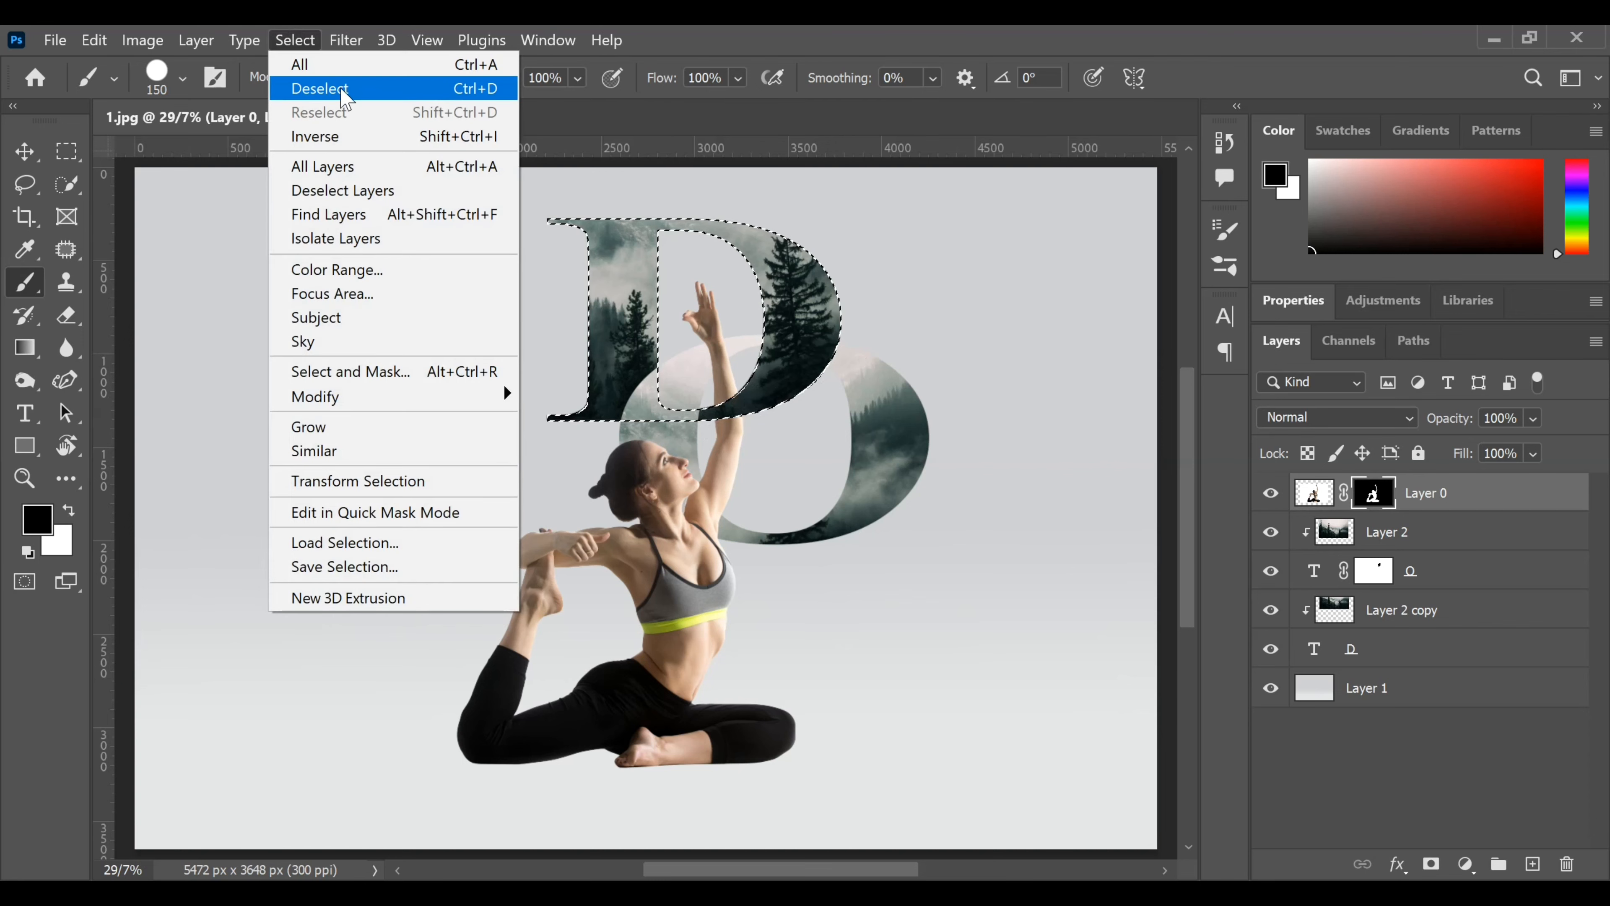
left_click(327, 89)
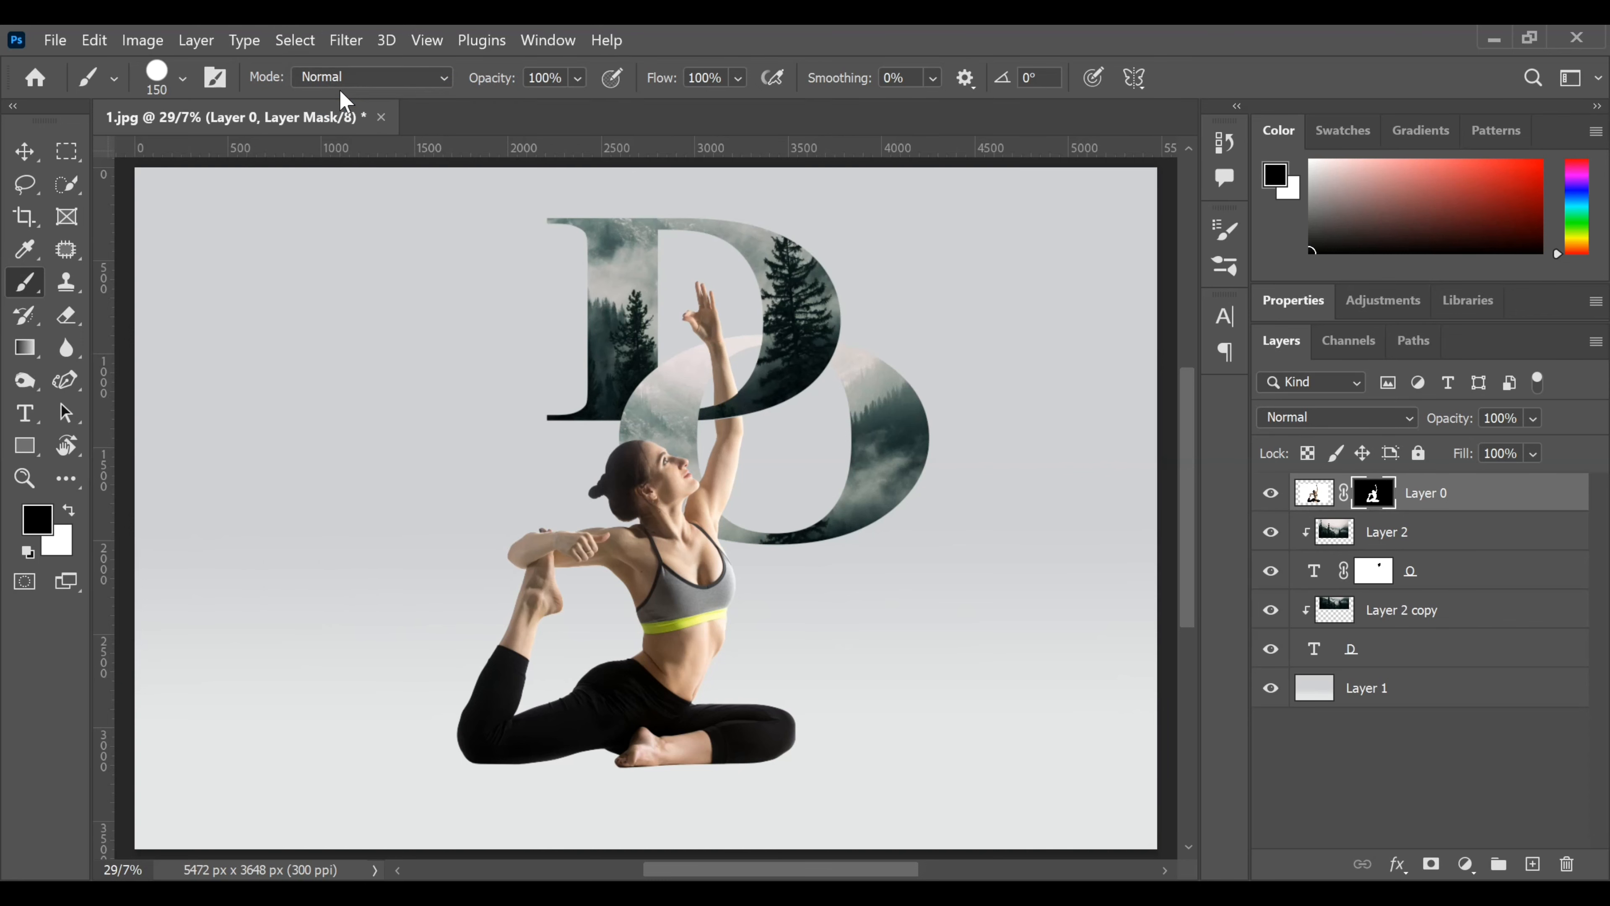